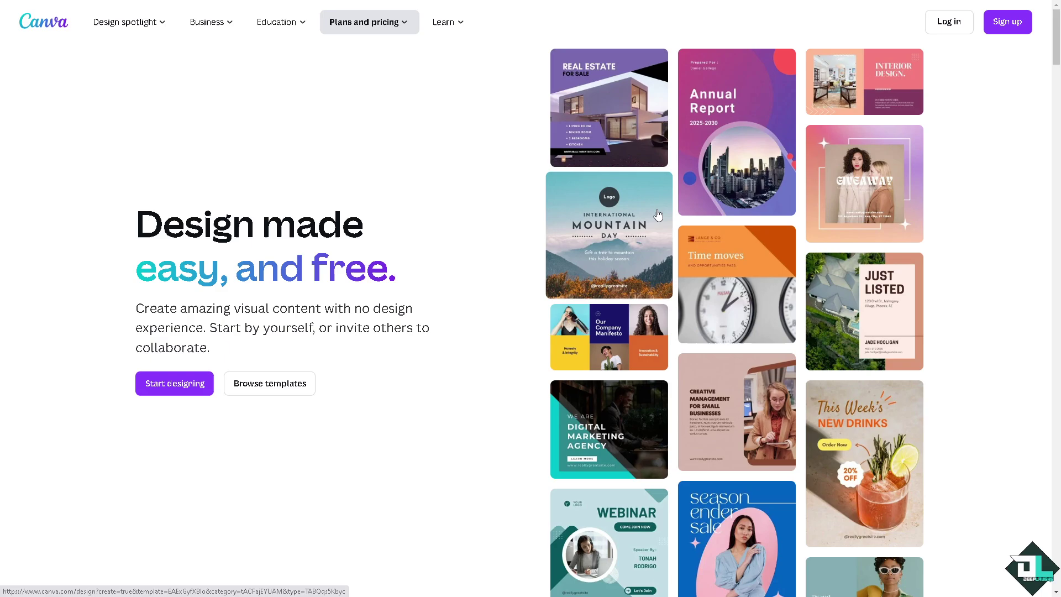
Step: Start Canva sign-up and choose to continue another way to sign in
left_click(1004, 24)
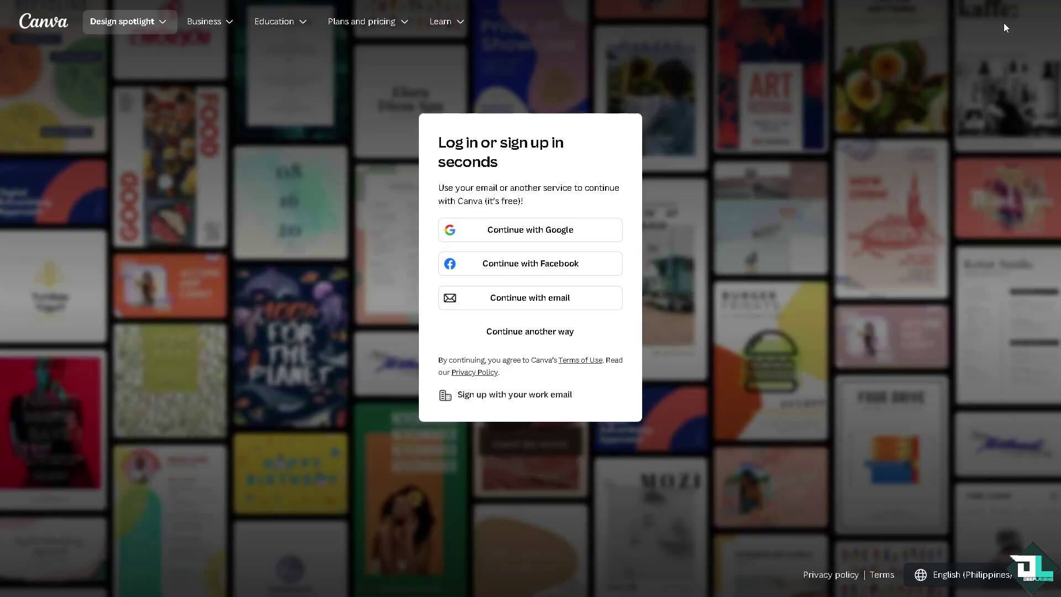
left_click(526, 332)
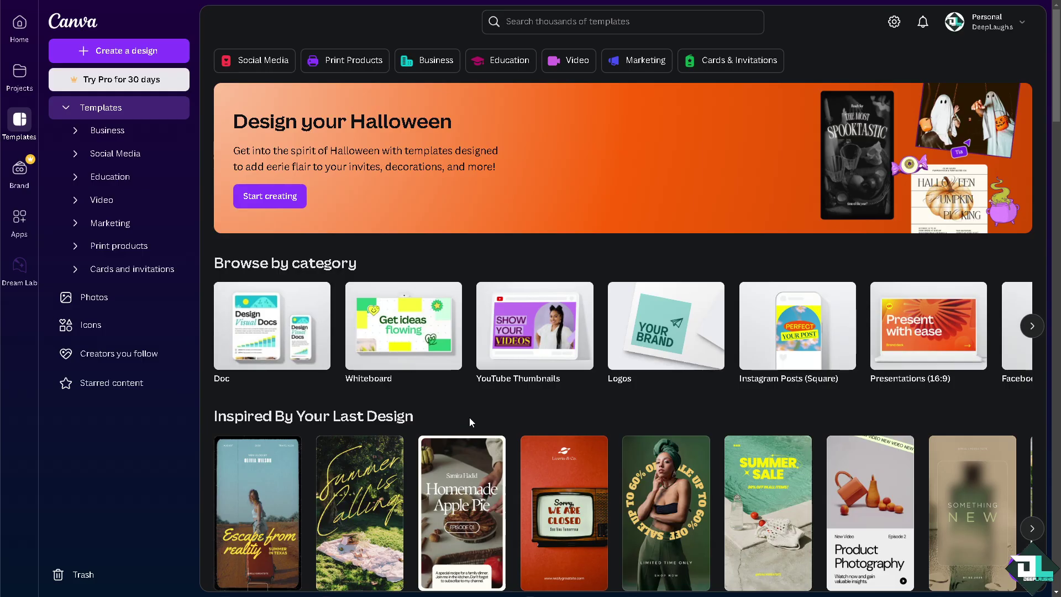
Step: Scroll down and back up through the Canva home page template suggestions
scroll(462, 437, "down", 2)
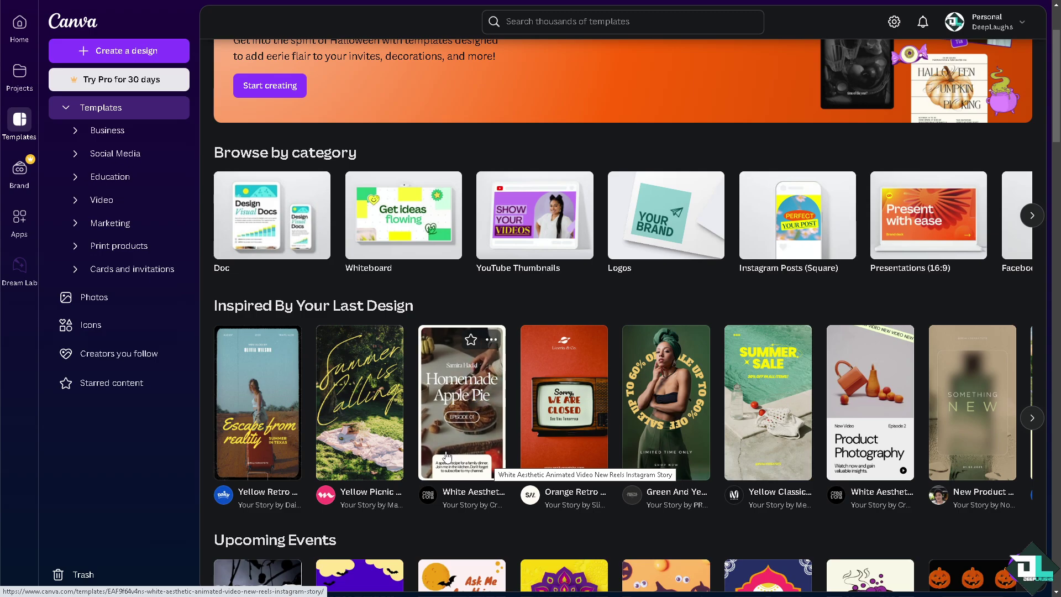
scroll(448, 455, "up", 2)
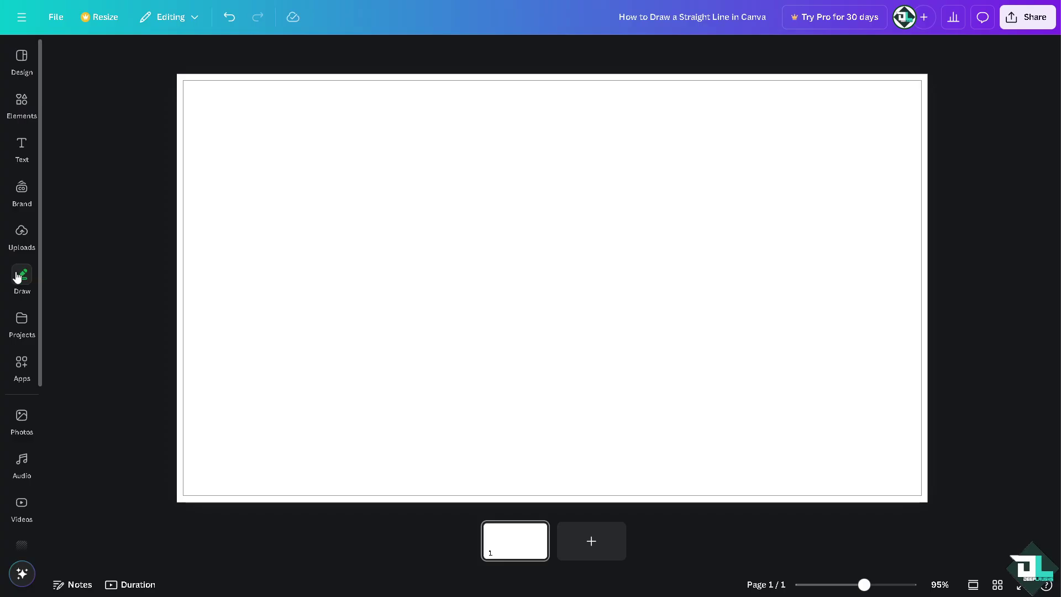
Step: Add the 'How to Draw a Straight Line' thumbnail from Uploads and position it upper centre
left_click(22, 232)
left_click(100, 260)
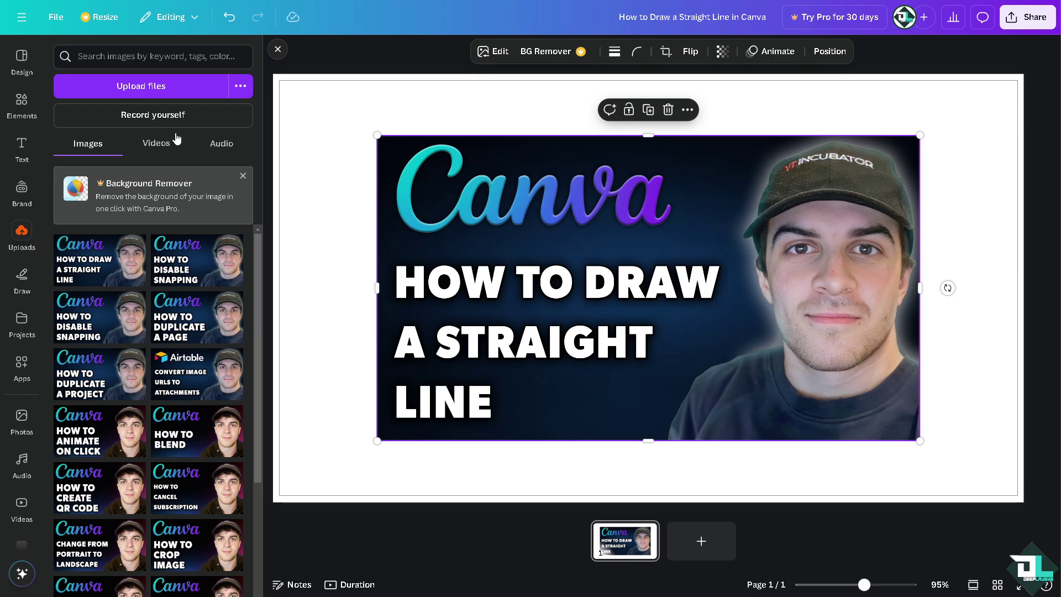
left_click(278, 49)
left_click_drag(556, 173, 491, 116)
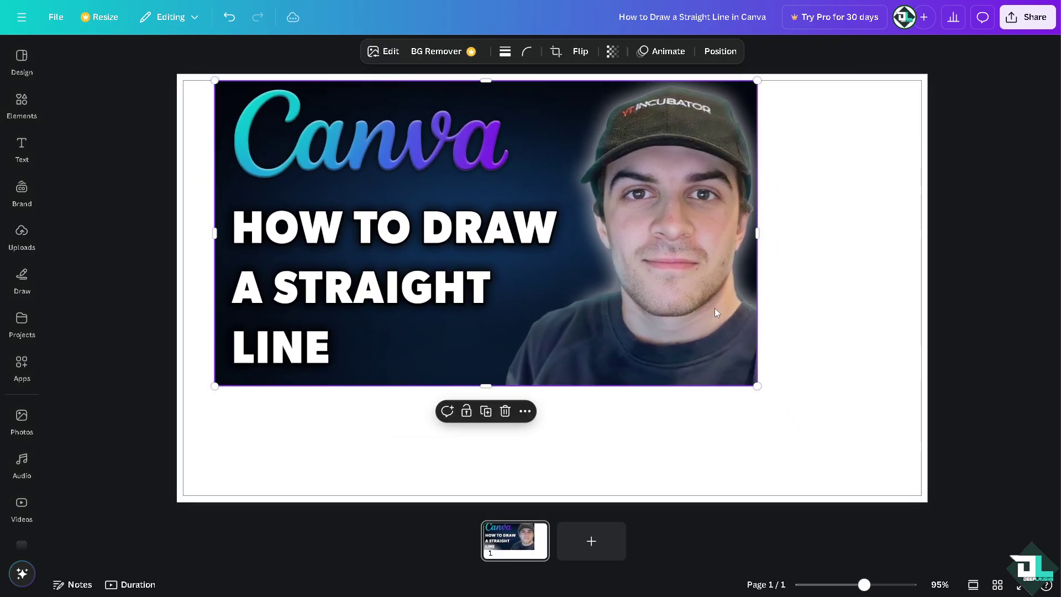
left_click_drag(592, 254, 666, 252)
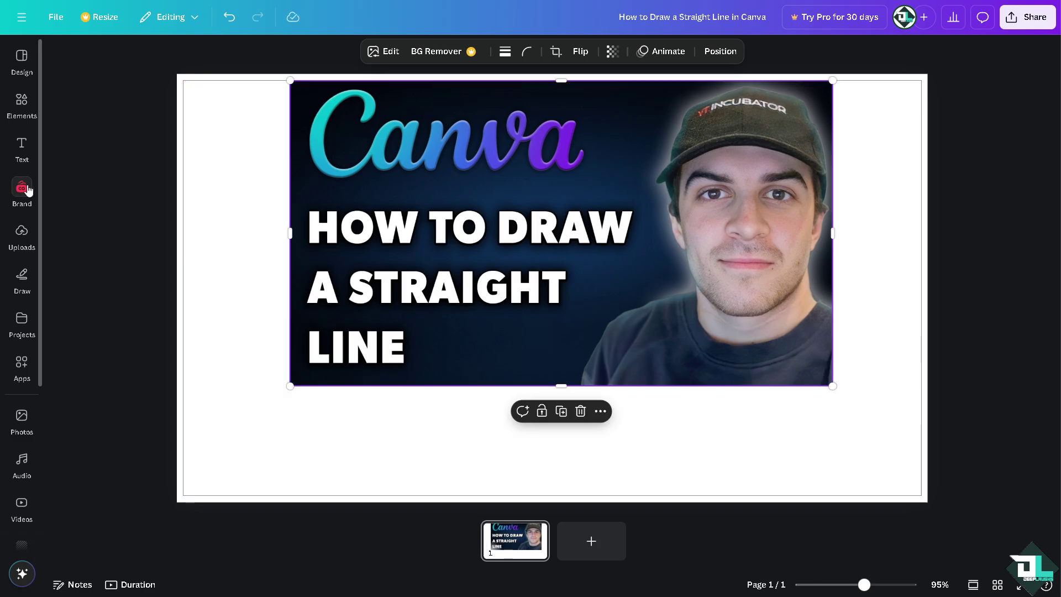
Step: Add a plain straight line from Elements > Shapes and place it just below the word LINE
left_click(22, 145)
left_click(21, 103)
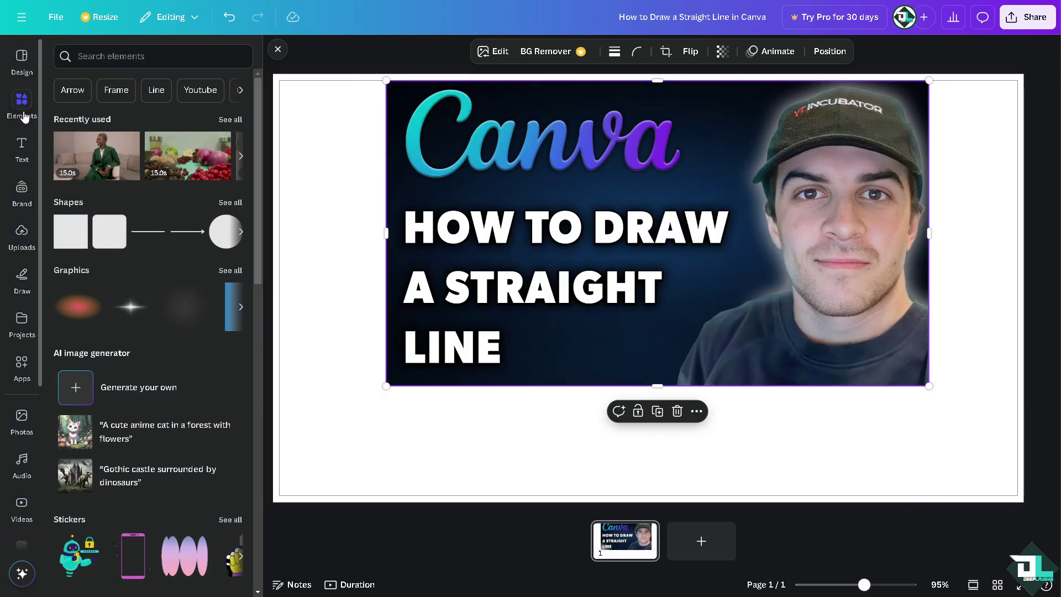
left_click(230, 202)
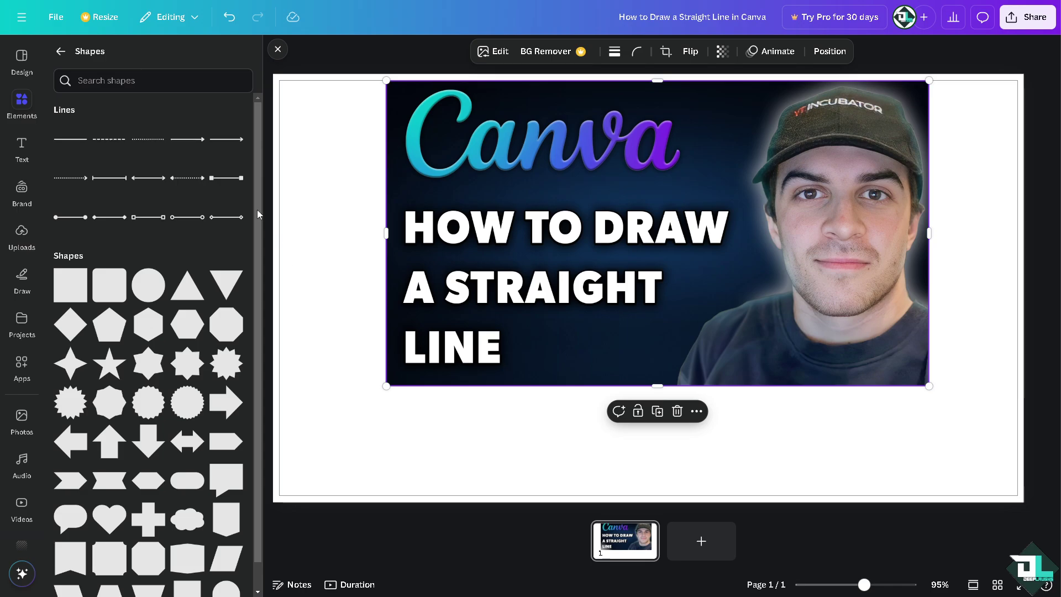
left_click(71, 138)
mouse_move(617, 317)
left_mouse_down()
mouse_move(547, 379)
mouse_move(546, 313)
mouse_move(584, 379)
mouse_move(584, 422)
mouse_move(614, 323)
left_mouse_up()
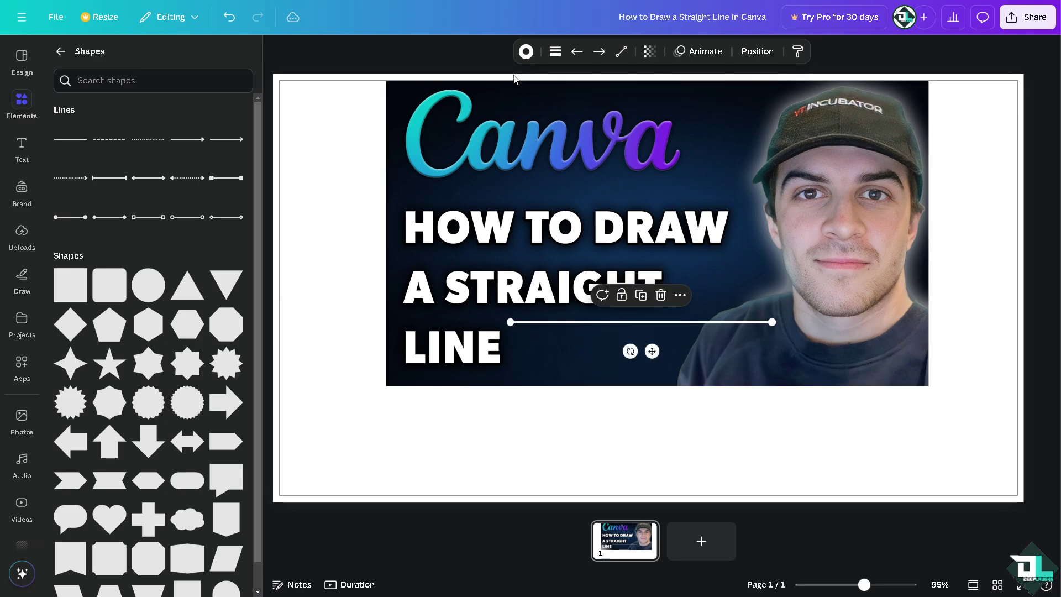
Step: Make the line teal and very thick, then stretch it across beneath the thumbnail image
left_click(526, 52)
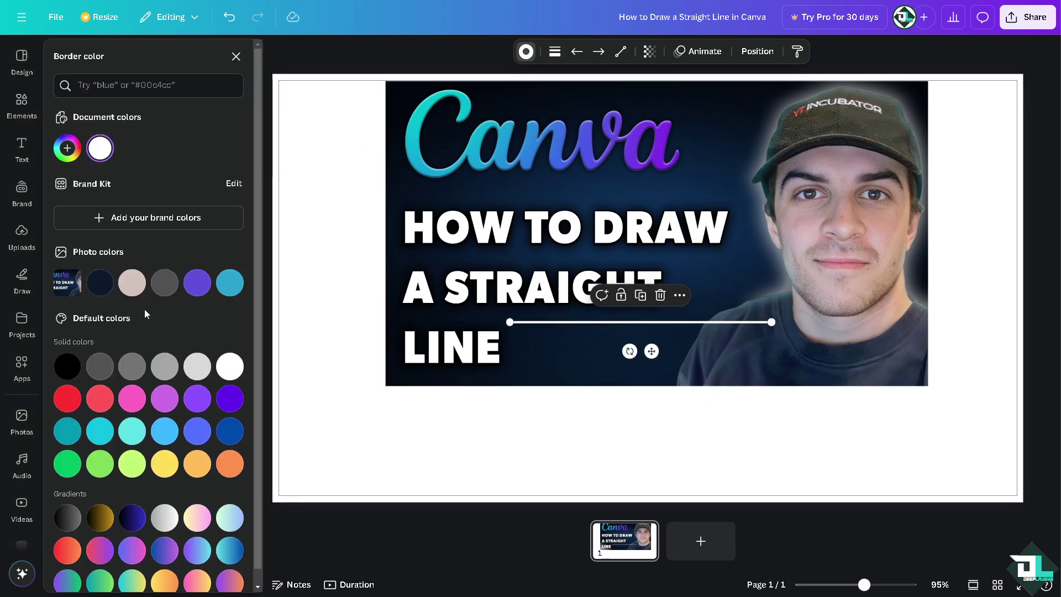
left_click(231, 298)
left_click_drag(551, 321, 351, 405)
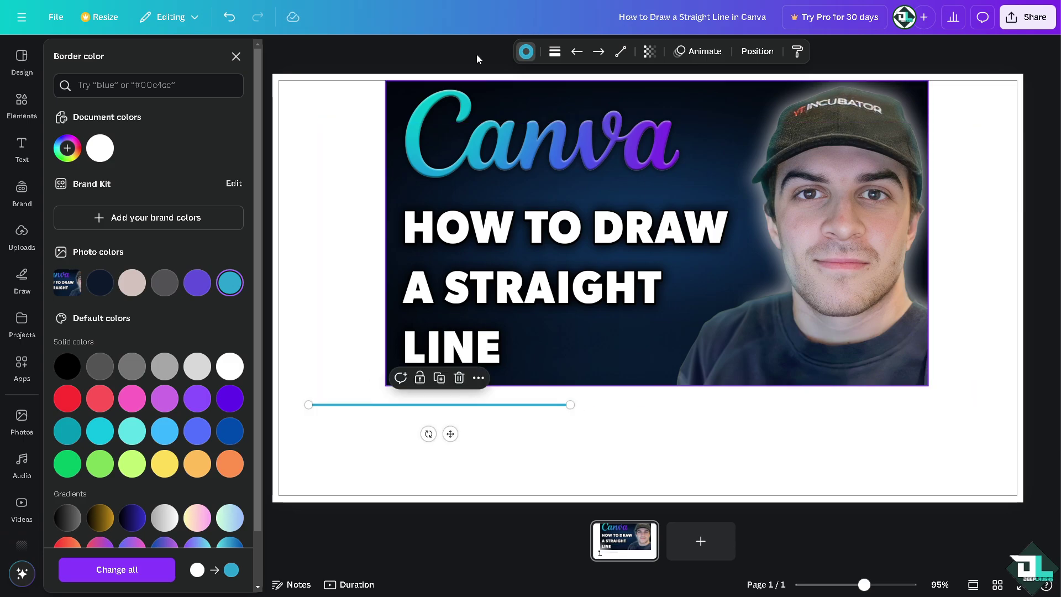
left_click(555, 52)
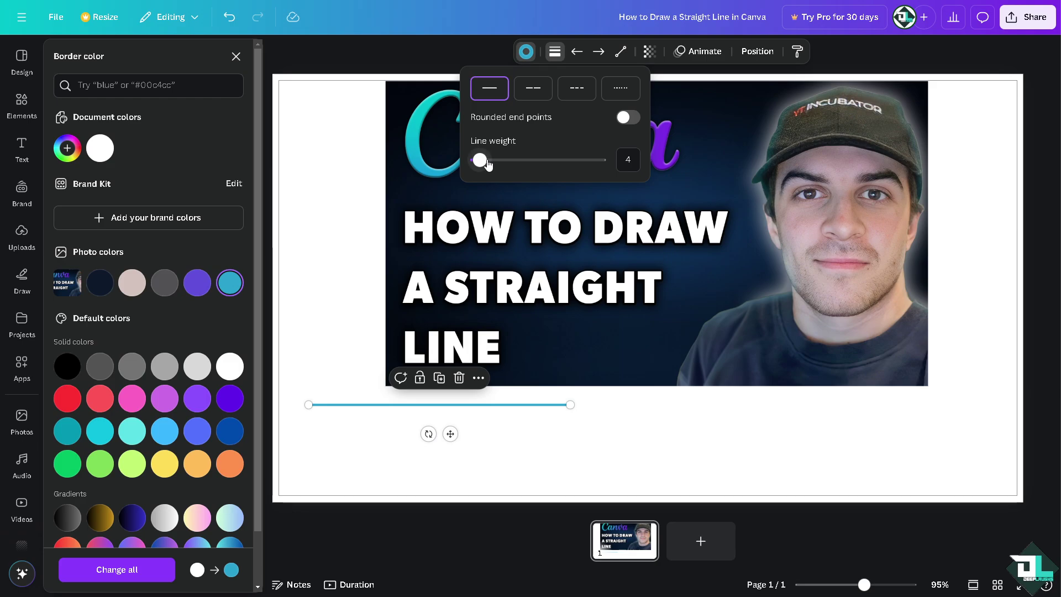
left_click_drag(486, 164, 559, 166)
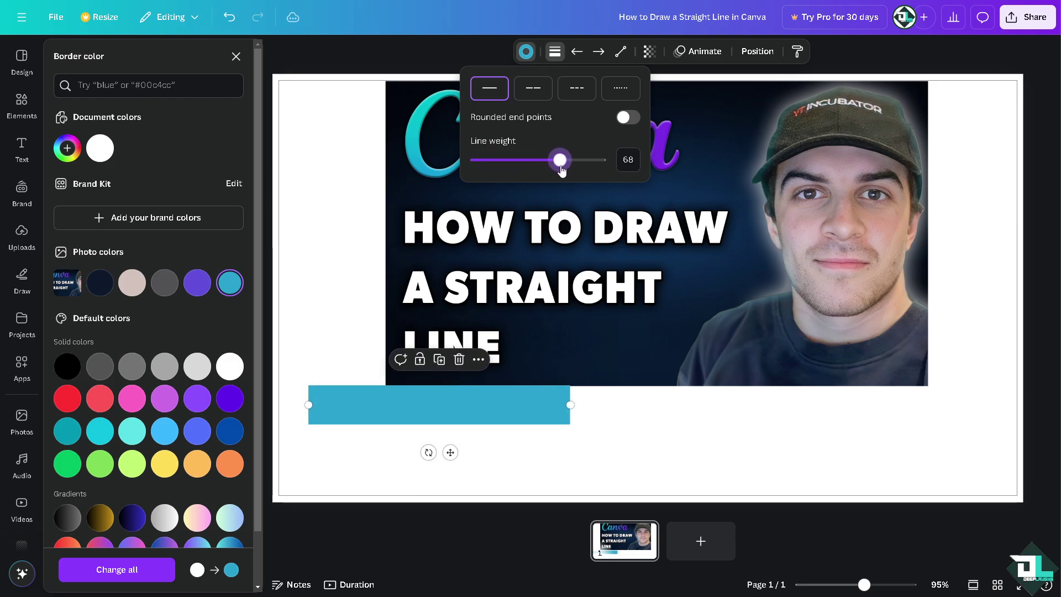
left_click_drag(417, 407, 401, 423)
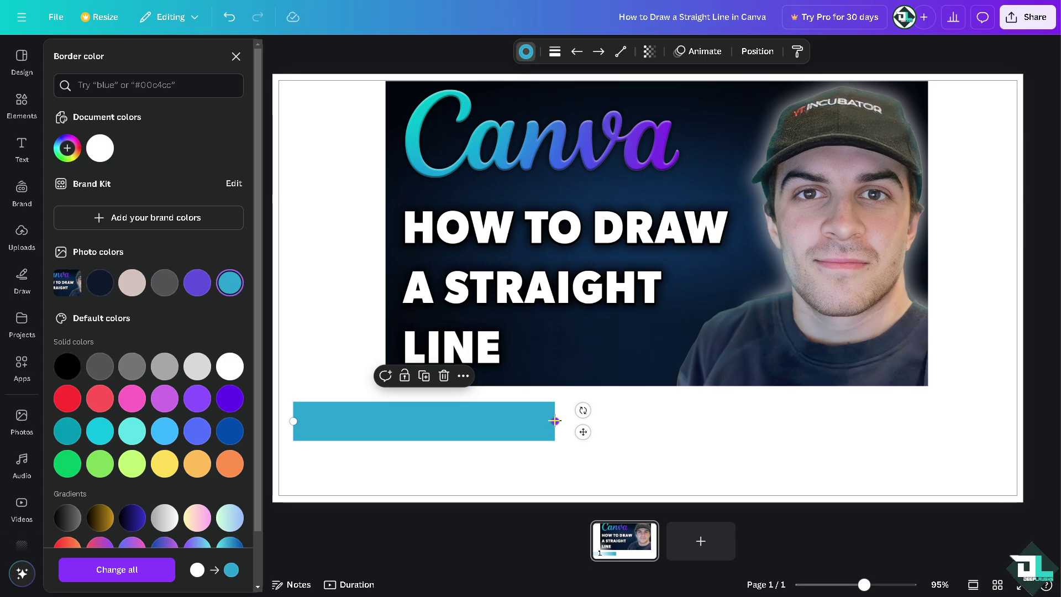
left_click_drag(554, 421, 959, 421)
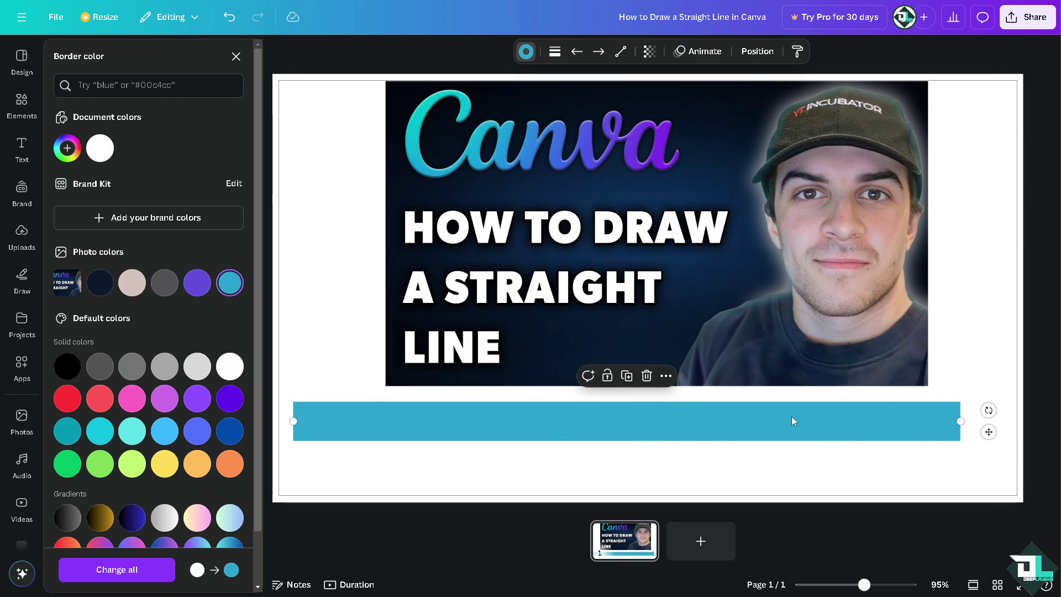
left_click_drag(791, 416, 806, 409)
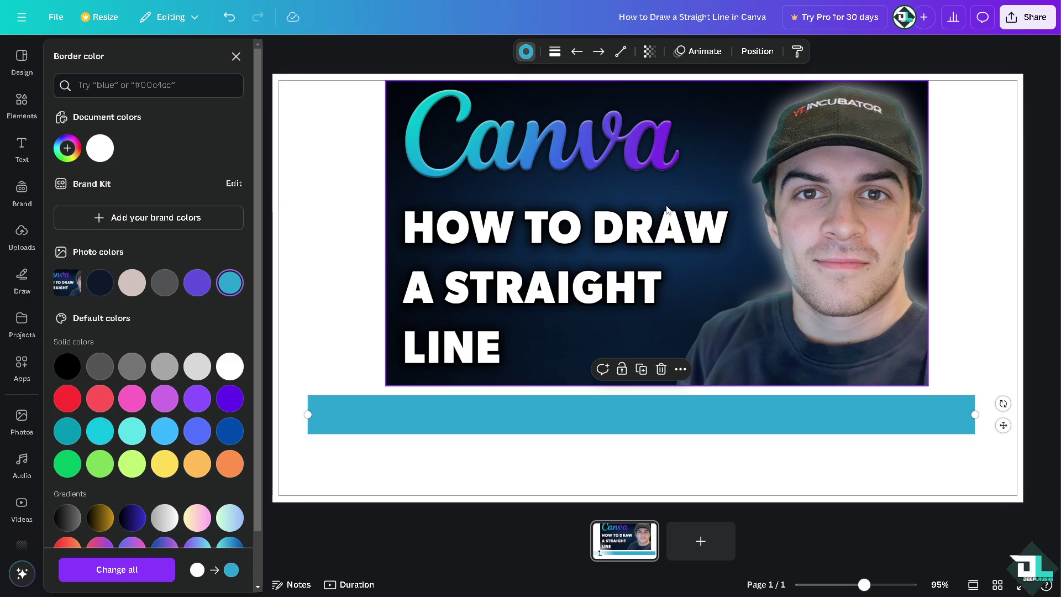
Step: Reduce the line weight, switch its style to dotted, and nudge it up slightly
left_click(554, 52)
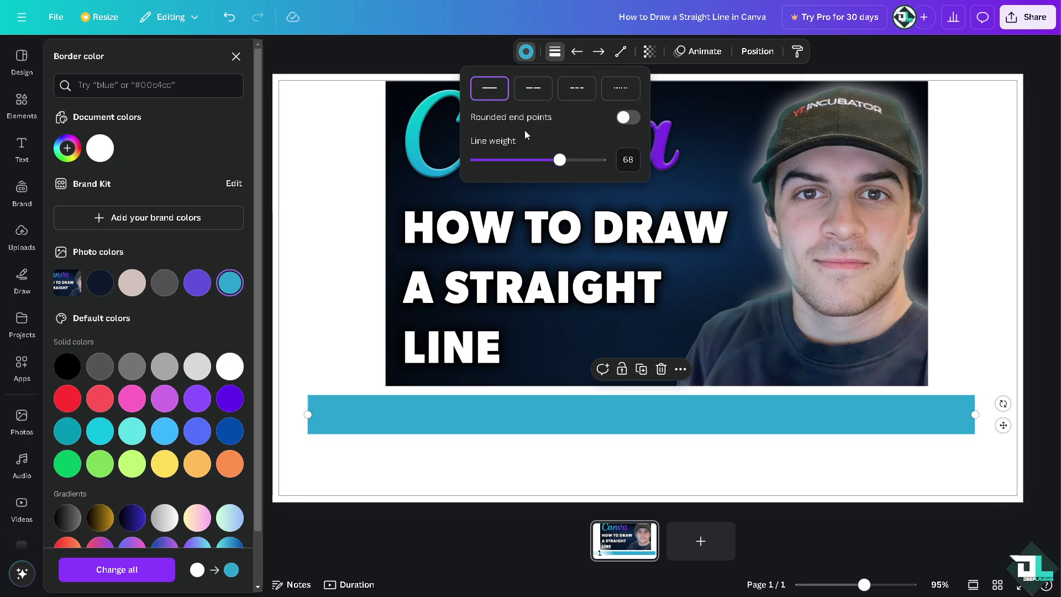
left_click_drag(559, 161, 522, 164)
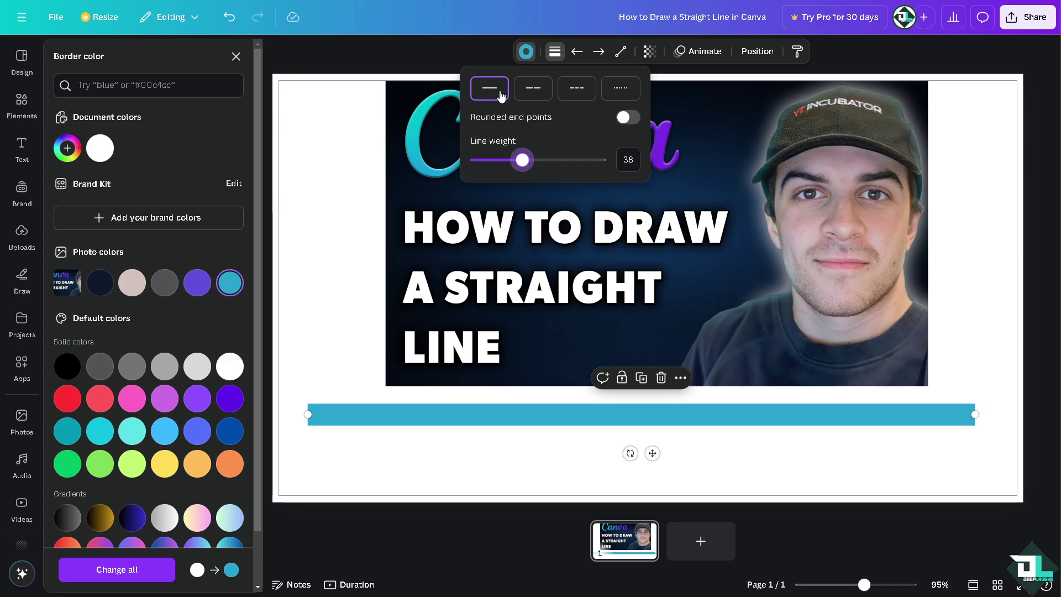
left_click(533, 92)
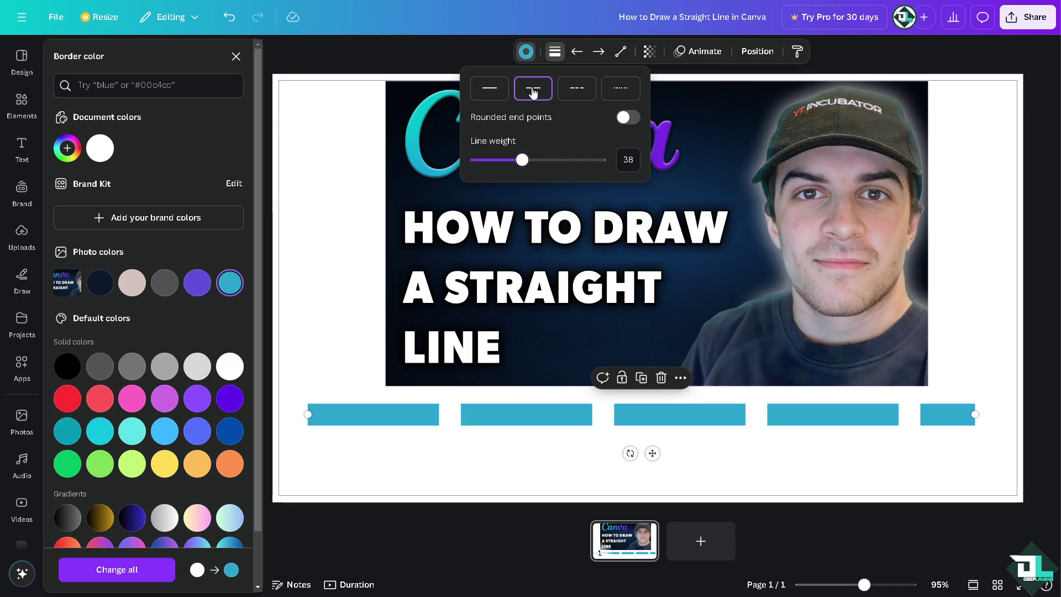
left_click(585, 94)
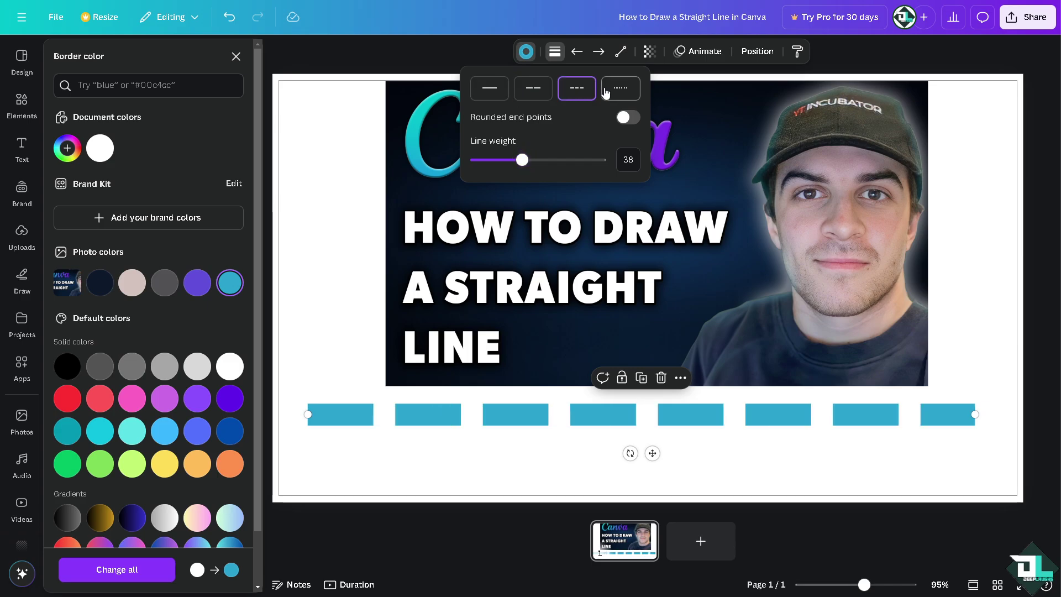
left_click(624, 95)
left_click_drag(449, 415, 448, 407)
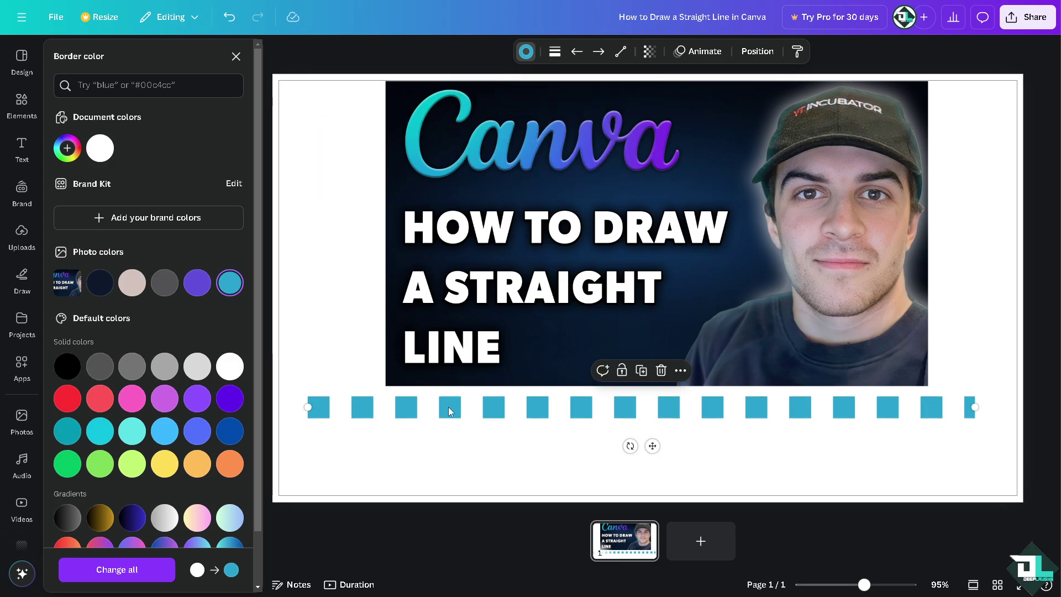
Step: Copy the dotted line and turn the pasted copy into a solid bar just beneath it
right_click(448, 407)
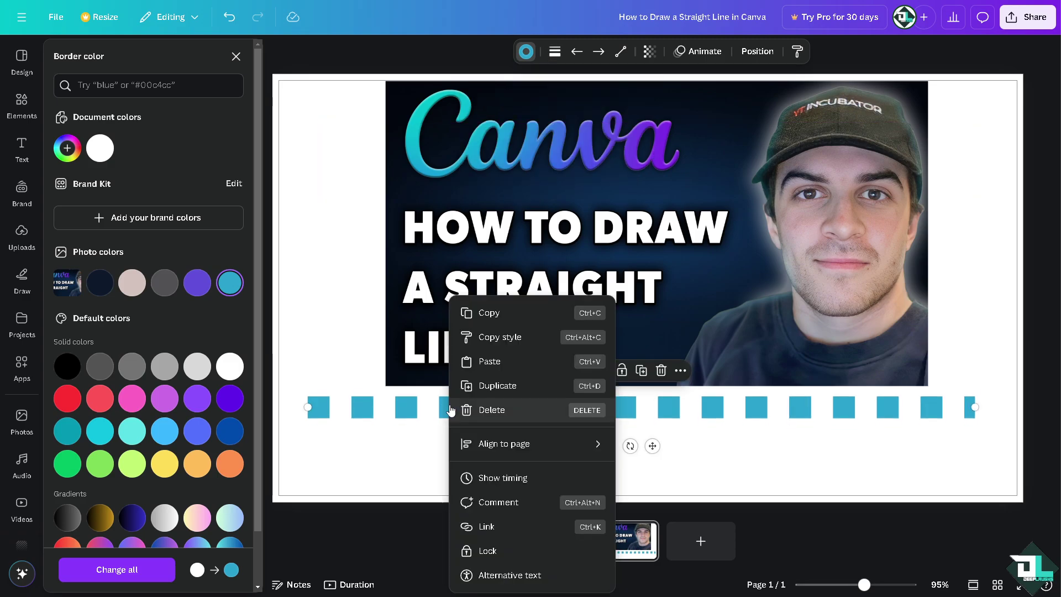
left_click(497, 314)
key("ctrl+v")
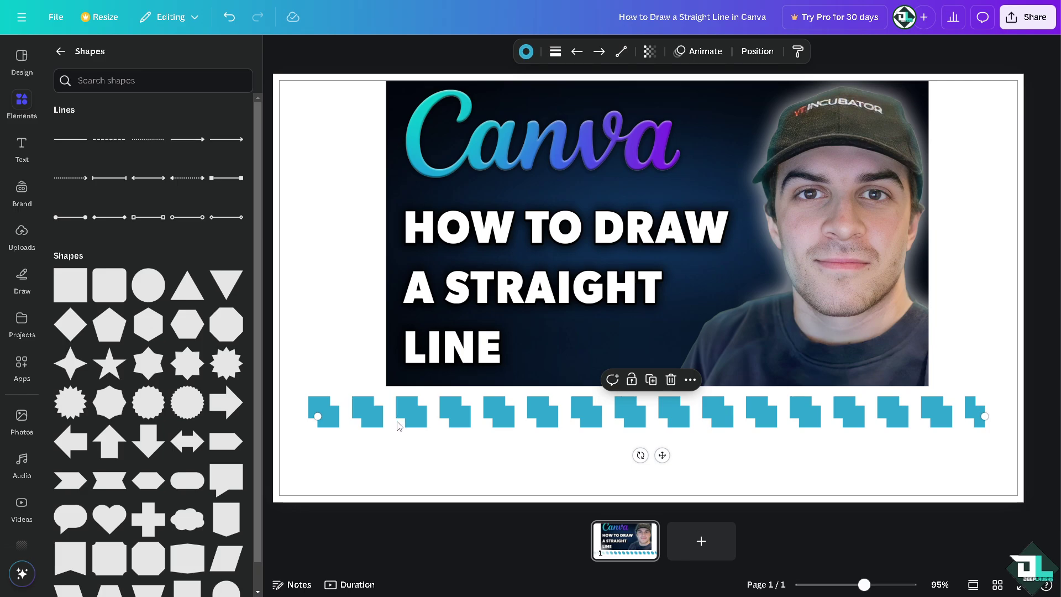
left_click_drag(412, 417, 387, 445)
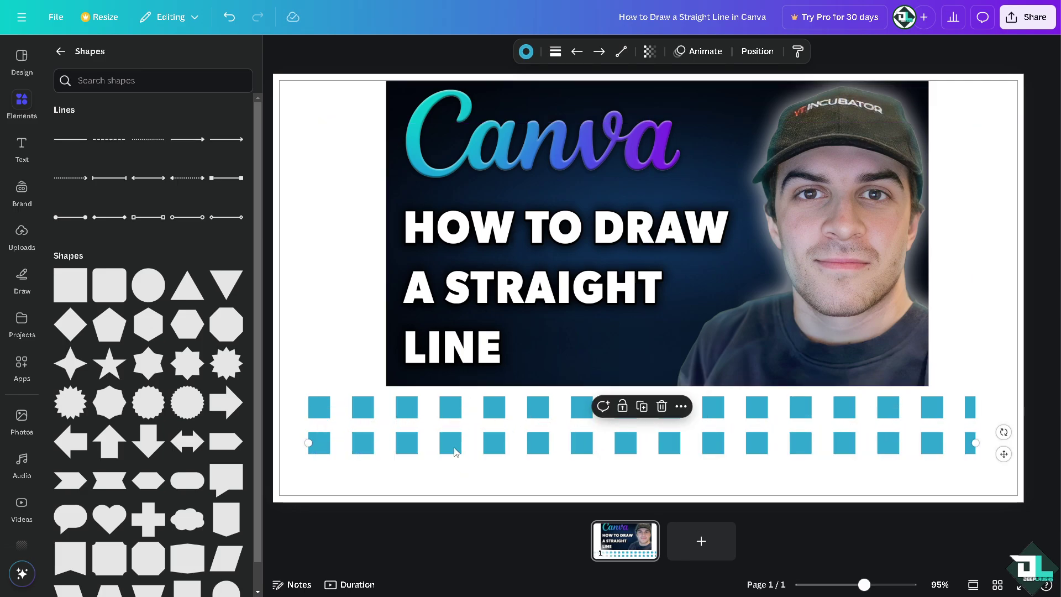
left_click(556, 51)
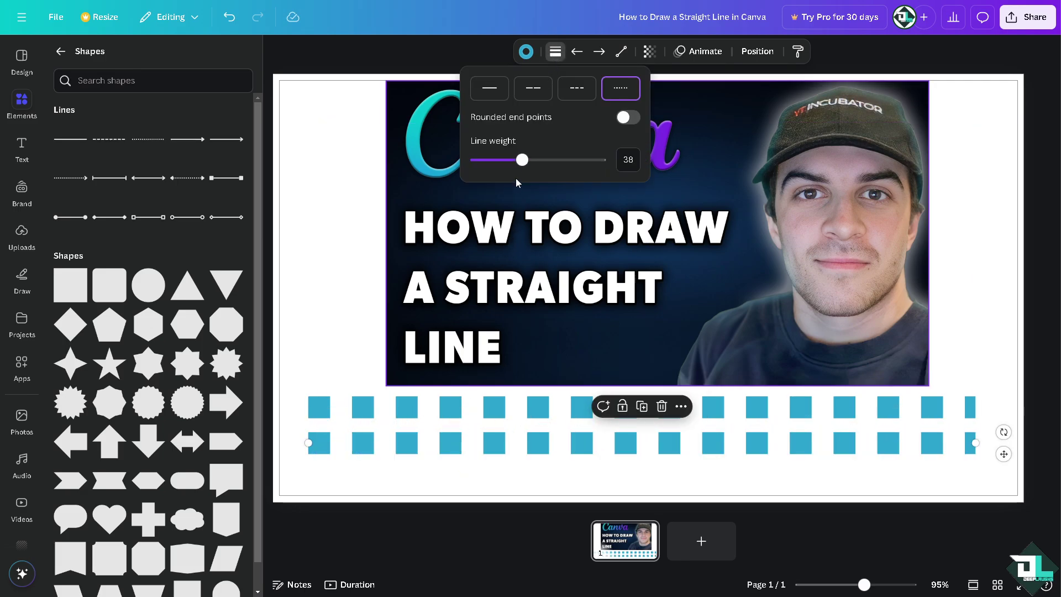
left_click(496, 94)
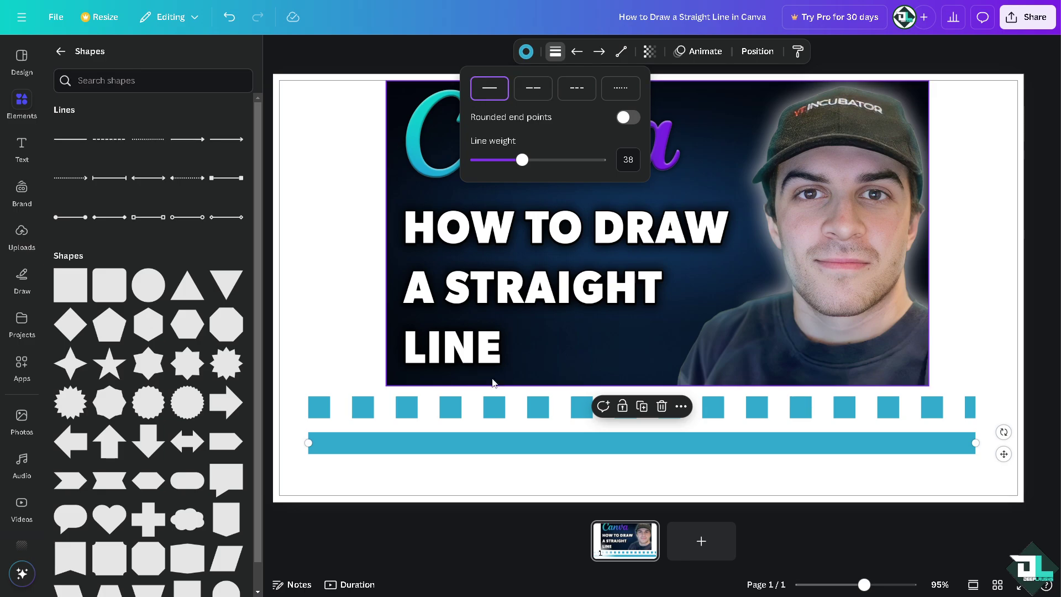
left_click_drag(487, 445, 470, 465)
Step: Duplicate into dashed and long-dash lines below the solid bar, then add a blank second page
key("ctrl+d")
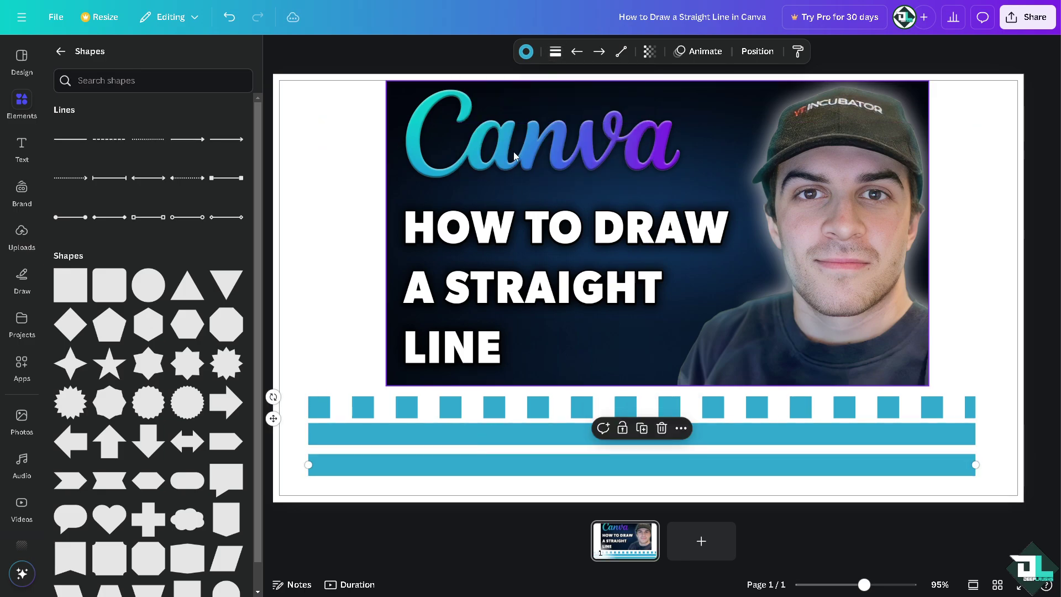
left_click(555, 51)
left_click(576, 88)
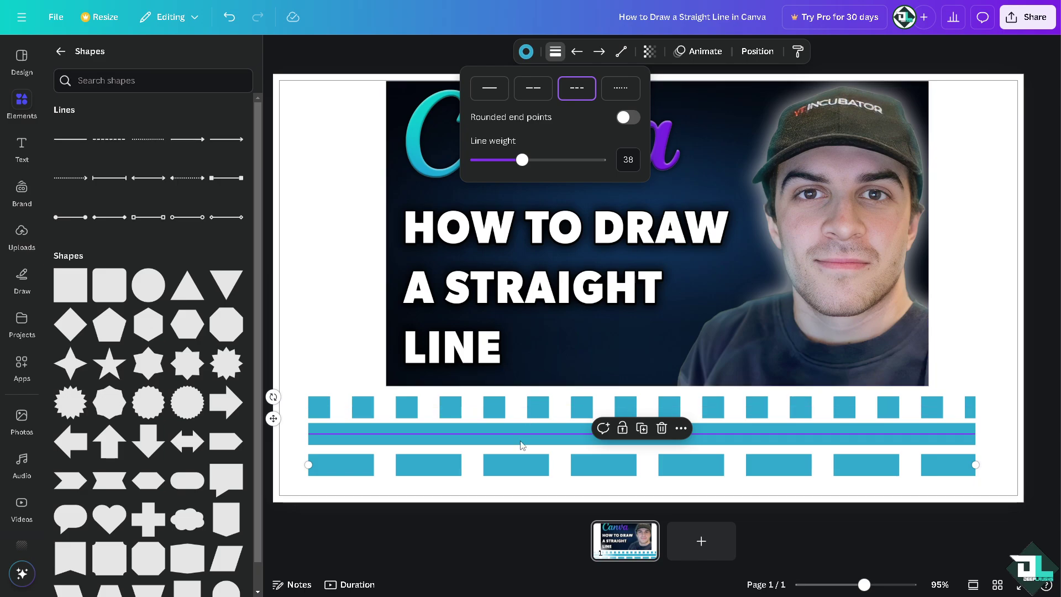
left_click_drag(504, 464, 497, 488)
key("ctrl+d")
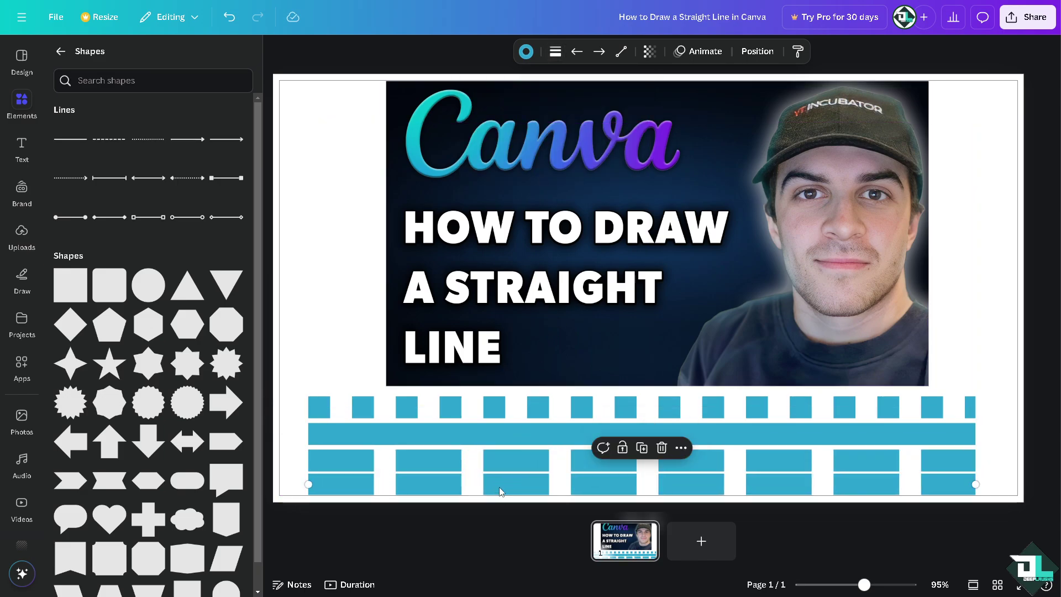
left_click(556, 52)
left_click(621, 89)
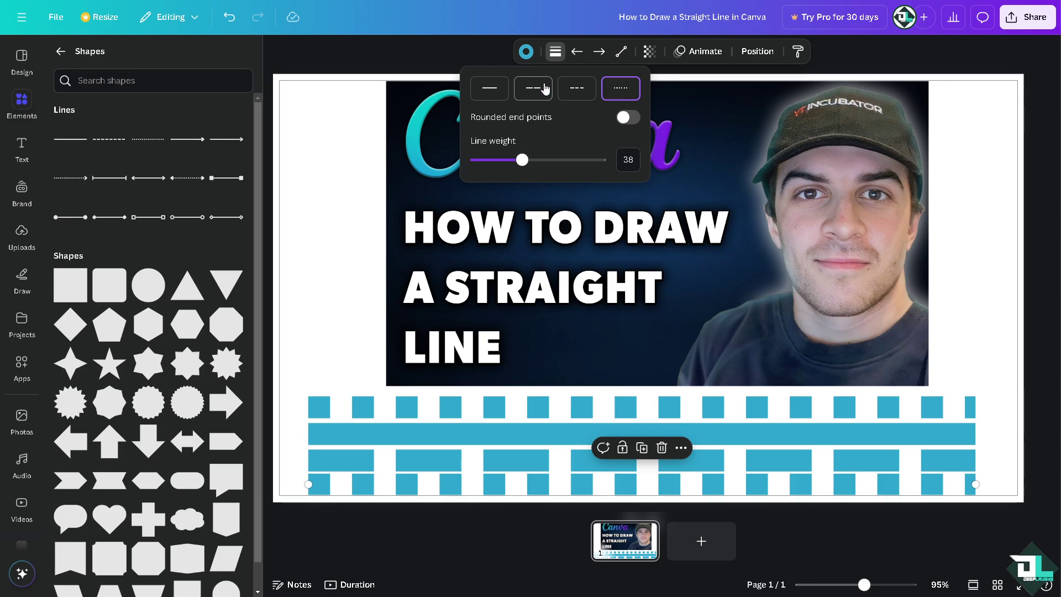
left_click(572, 92)
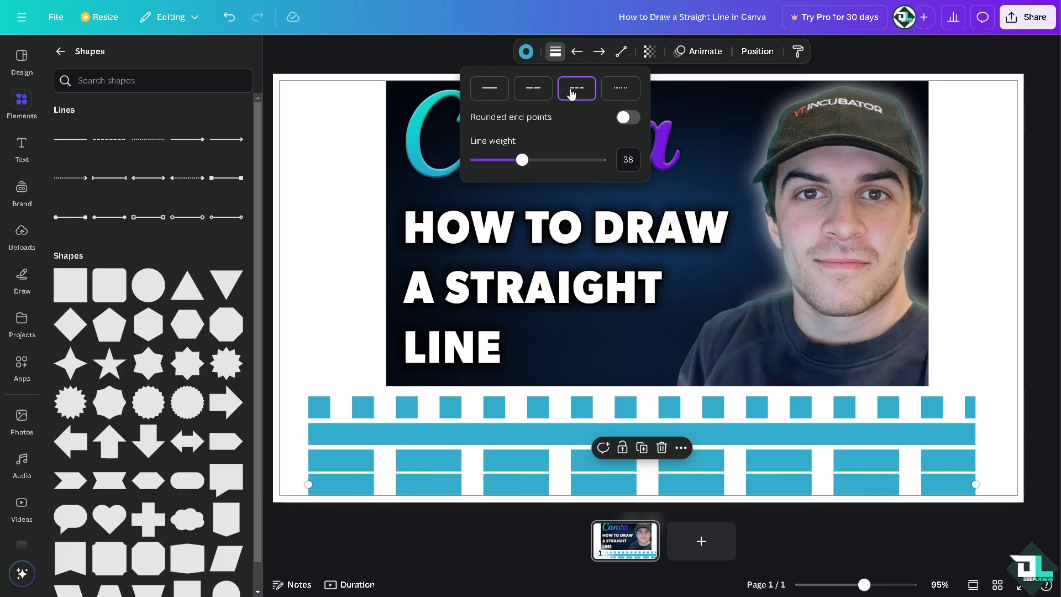
left_click(533, 89)
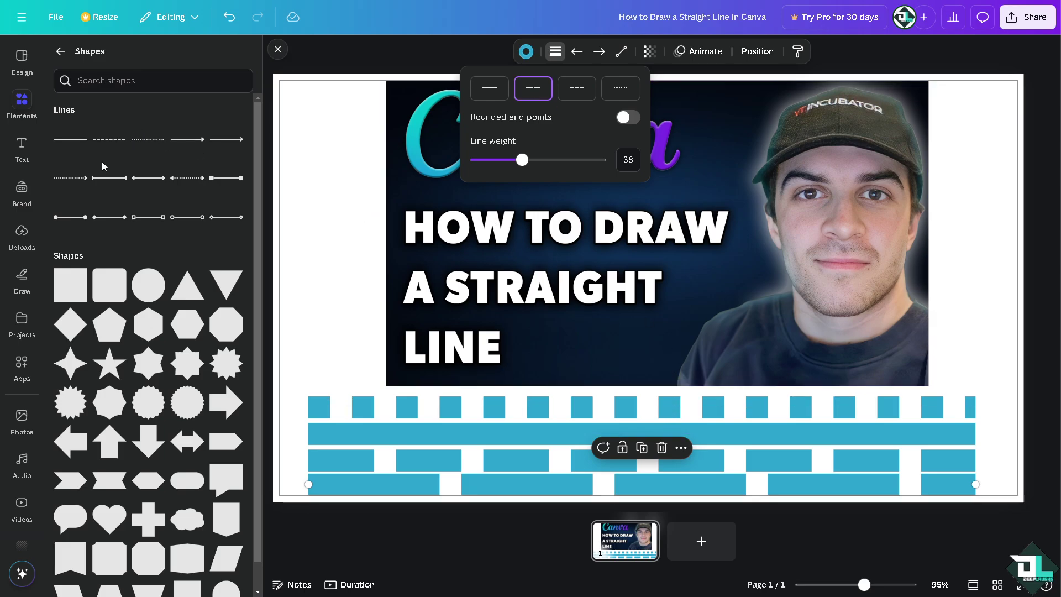
left_click(685, 542)
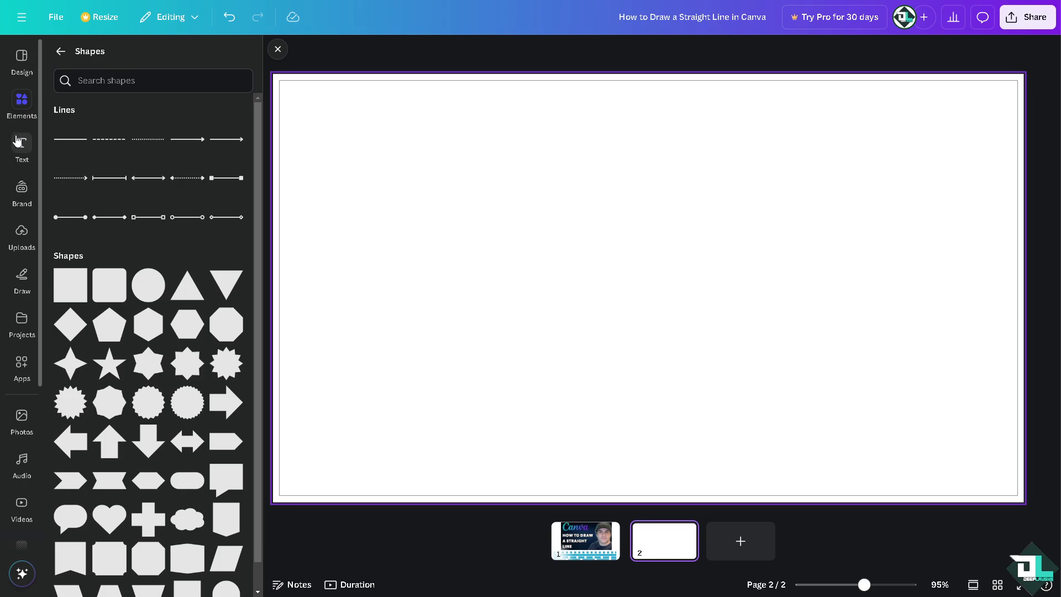
Step: Add the Sticker text style to page 2 and set its font size to 50
left_click(21, 145)
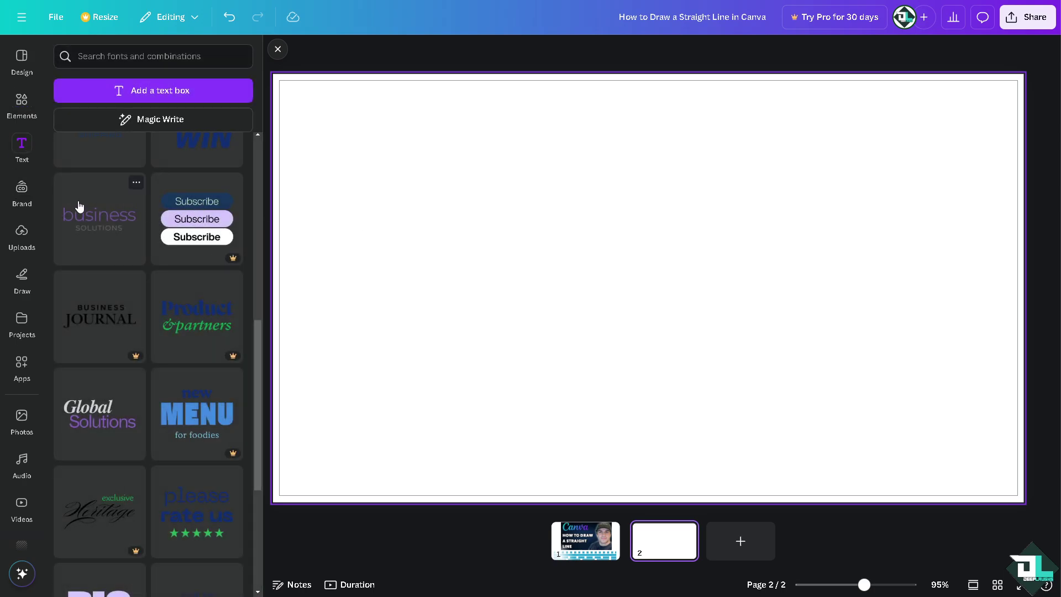
scroll(102, 342, "up", 10)
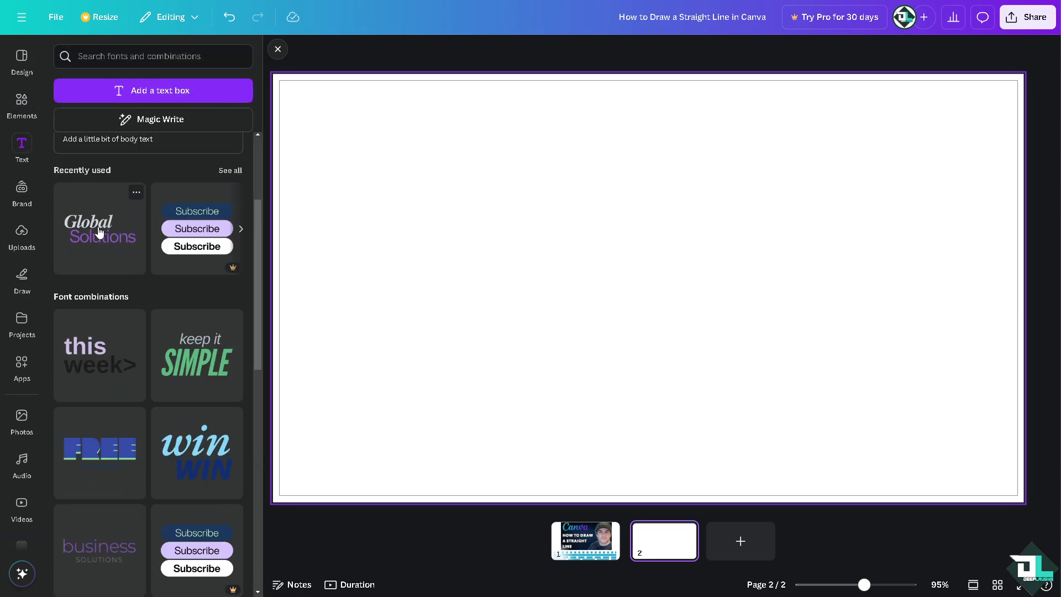
scroll(121, 287, "down", 15)
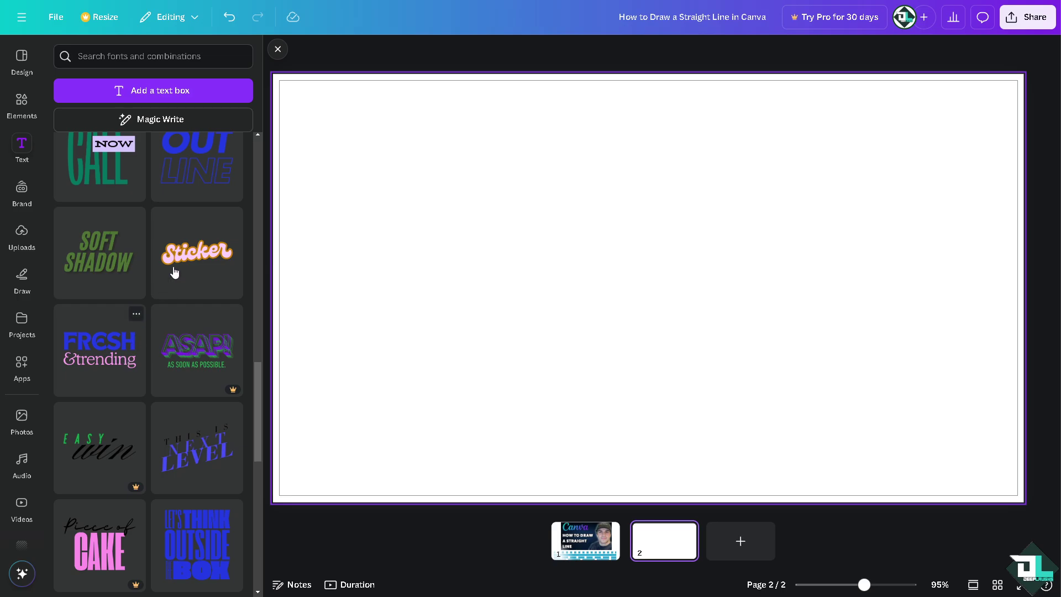
left_click(188, 255)
left_click_drag(486, 276, 602, 272)
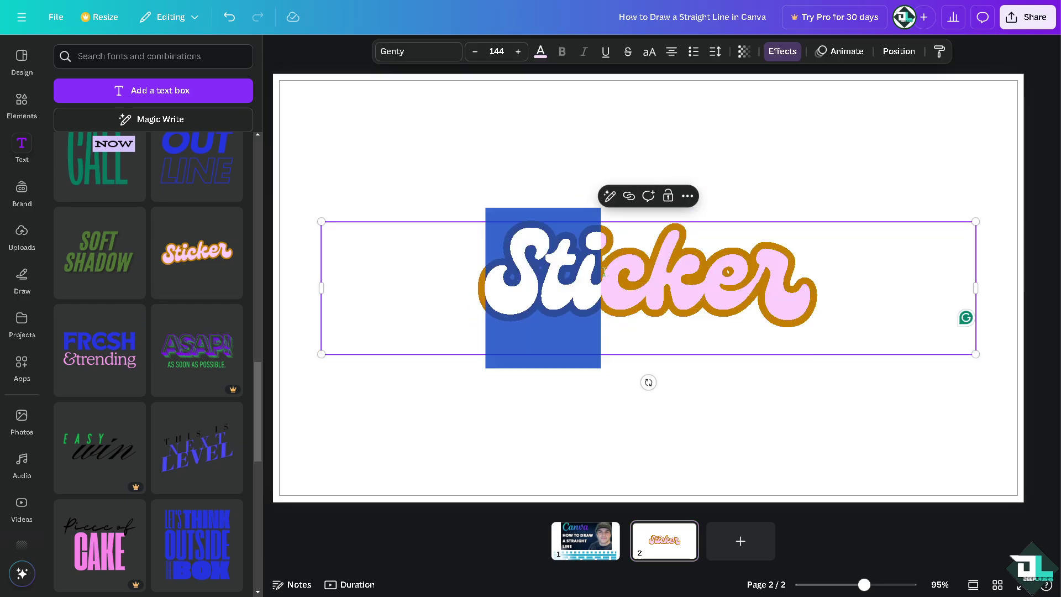
key("ctrl+a")
key("BackSpace")
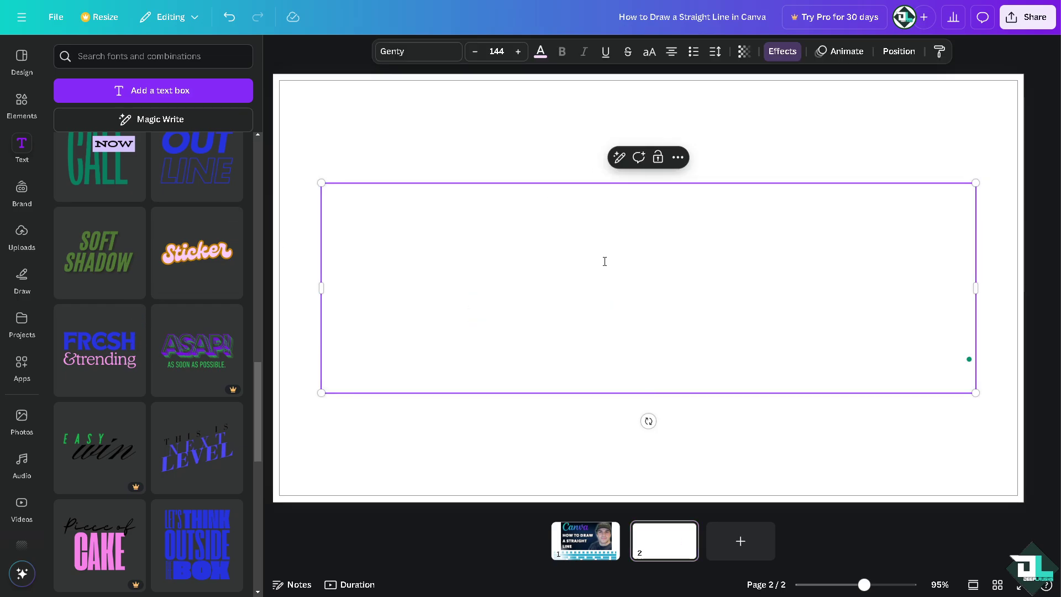
key("ctrl+z")
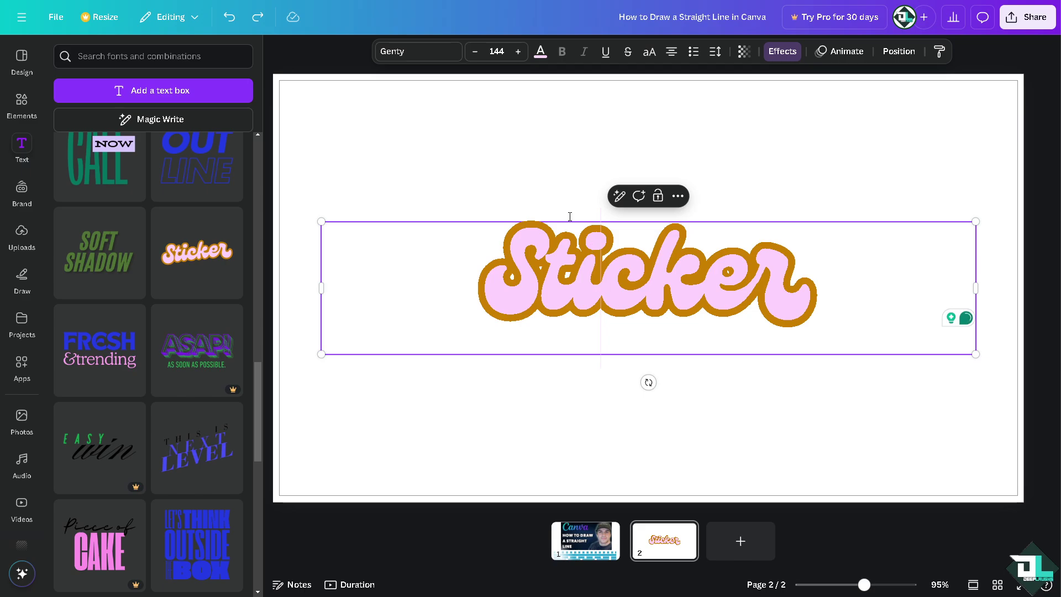
left_click(497, 51)
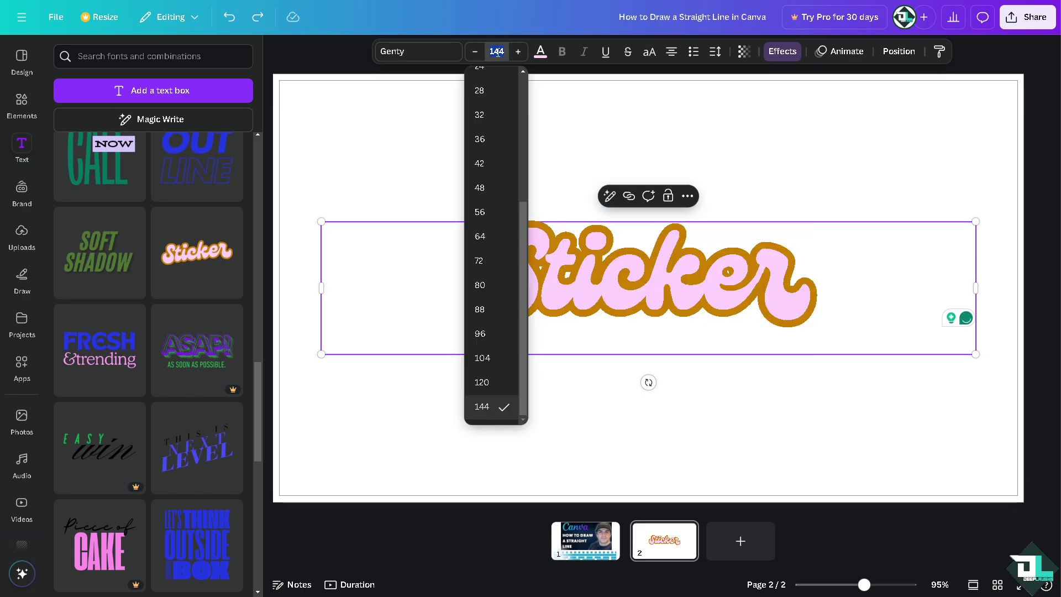
type("50")
key("Return")
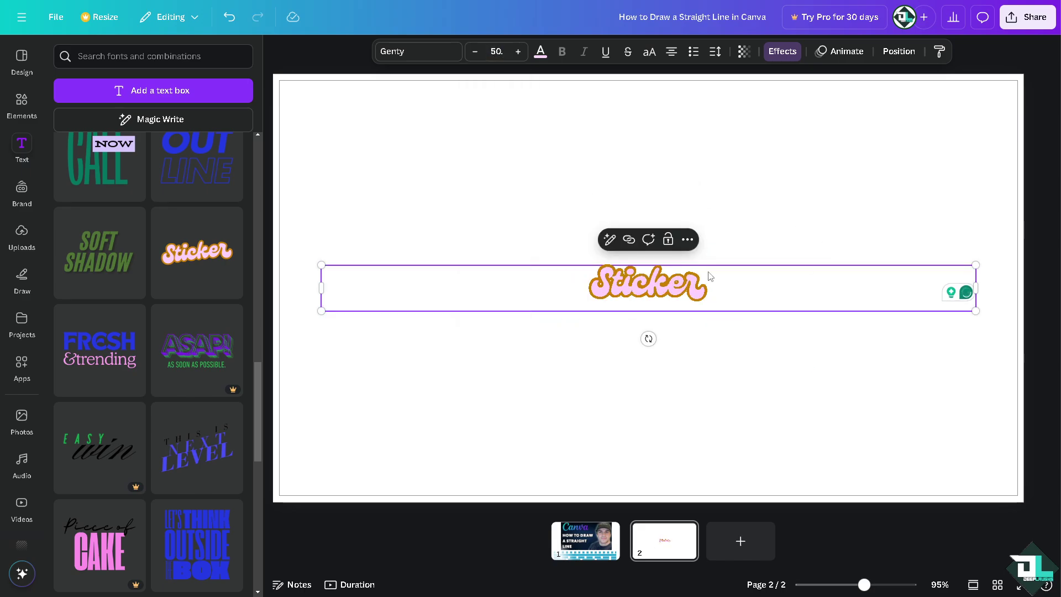
Step: Replace the Sticker text with the pasted title 'How to Draw a Straight Line in Canva'
left_click(672, 283)
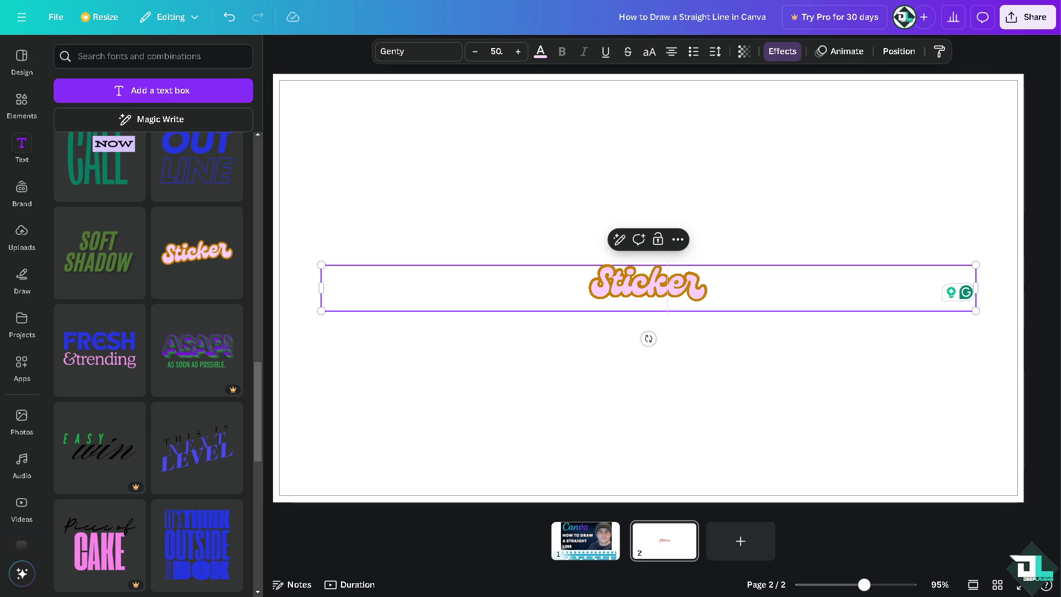
key("Escape")
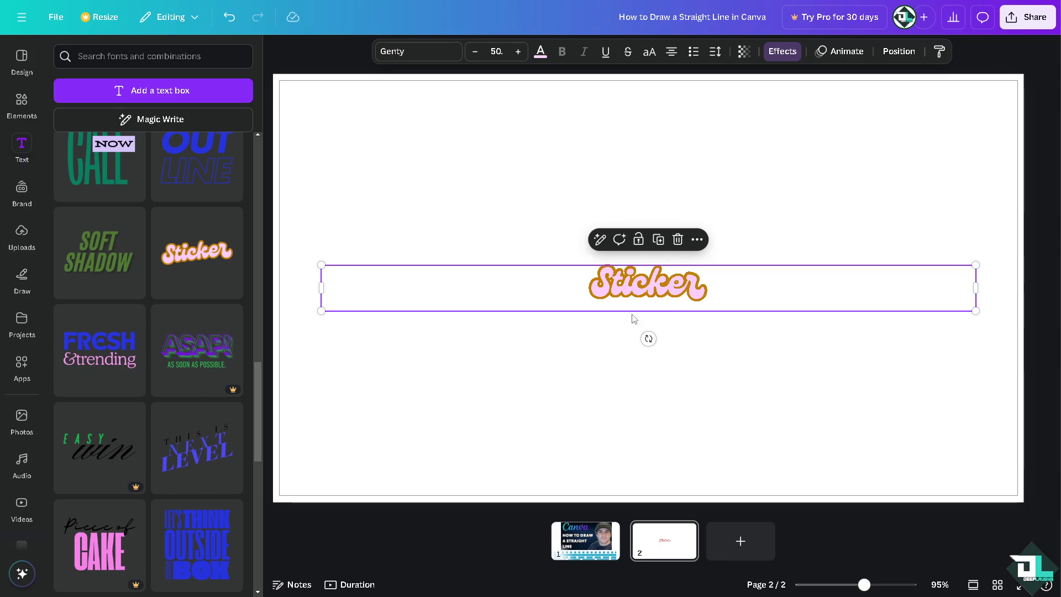
double_click(639, 280)
type("How to Draw a Straight Line in Canva")
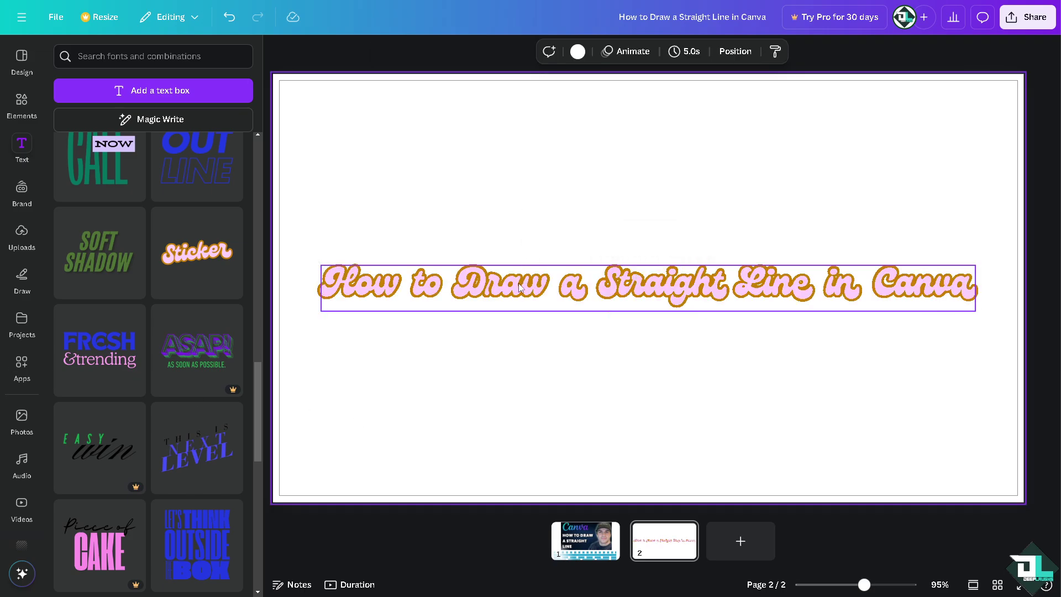
Step: Move the title to the top of page 2 and give it a slightly thicker black outline
mouse_move(524, 284)
left_mouse_down()
mouse_move(525, 133)
mouse_move(502, 113)
left_mouse_up()
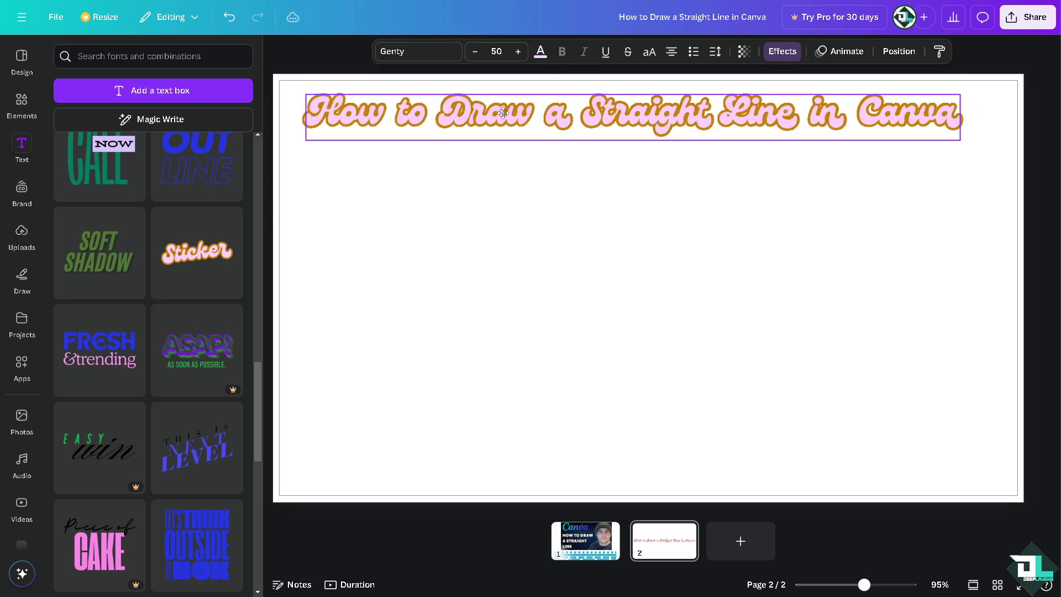
left_click(783, 51)
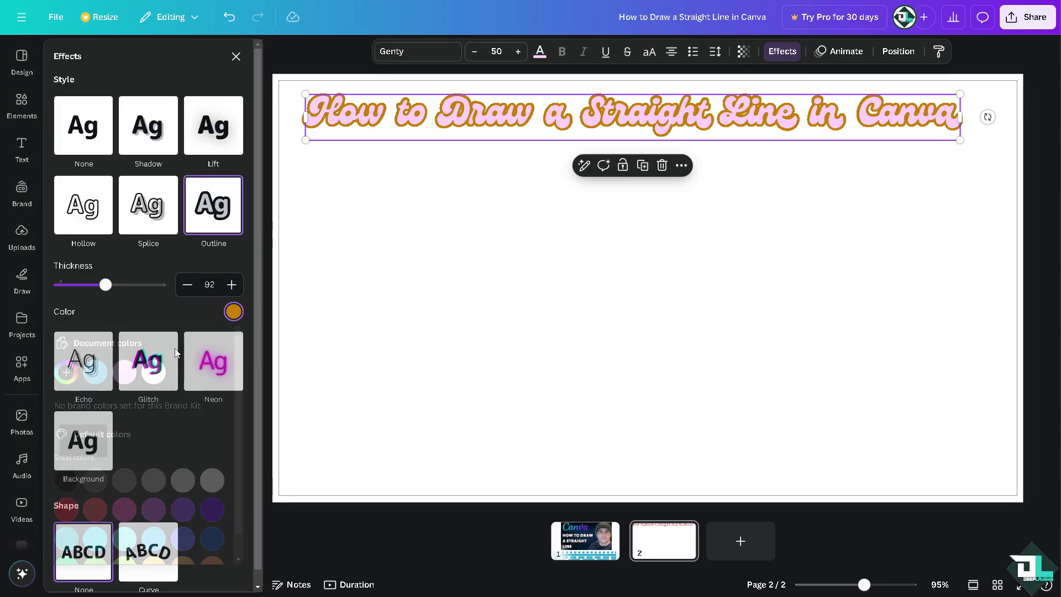
left_click(233, 312)
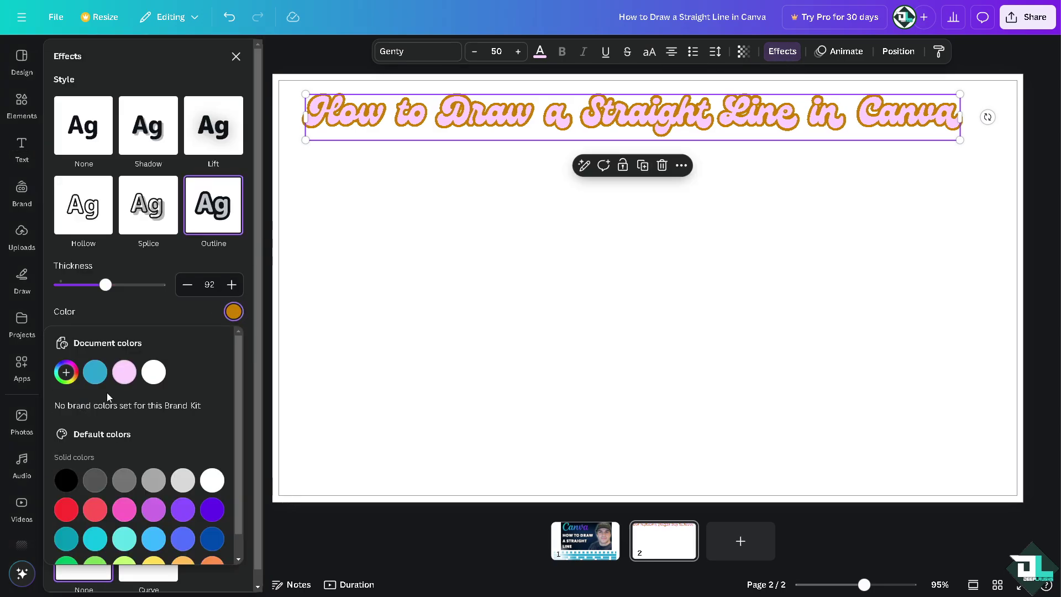
left_click(65, 480)
left_click_drag(100, 299, 130, 286)
left_click(22, 148)
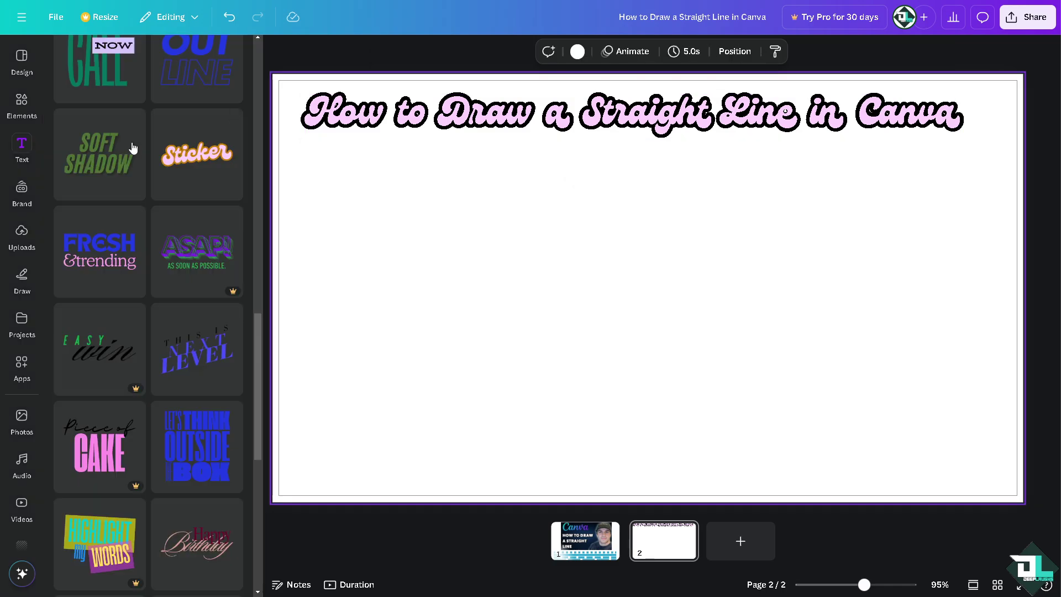
Step: Add a dashed line, two dotted lines and an arrow line, stacked under the title
left_click(24, 108)
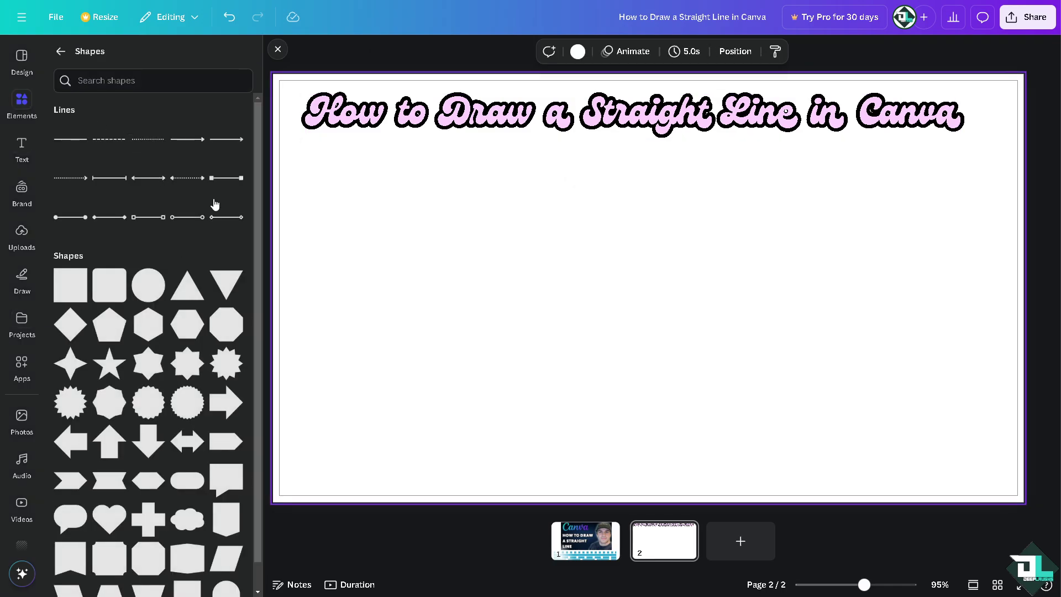
left_click(110, 141)
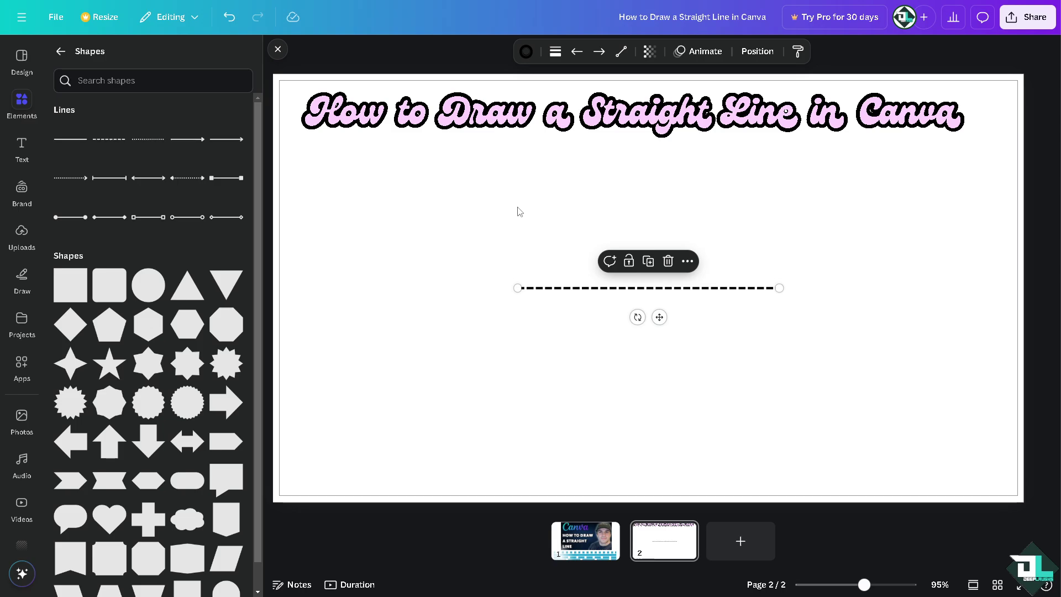
left_click_drag(574, 287, 374, 175)
left_click(423, 246)
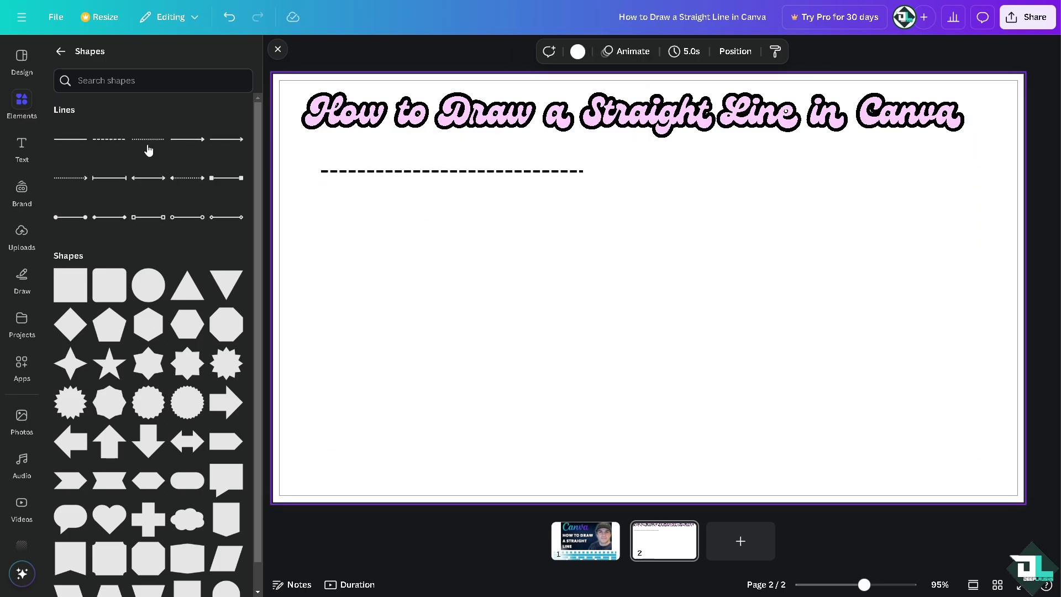
left_click(147, 141)
left_click_drag(546, 290, 373, 208)
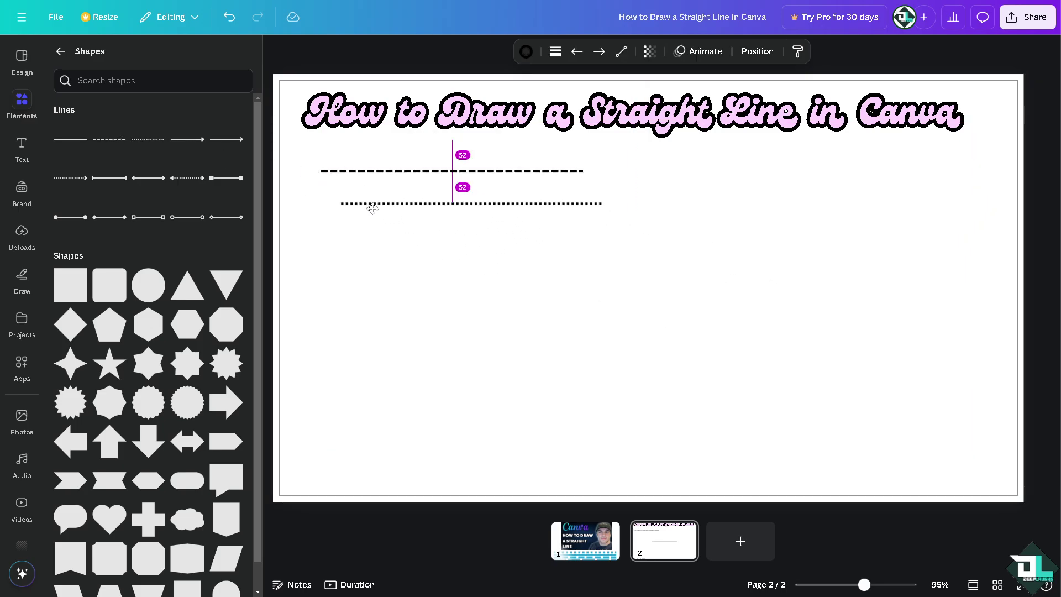
left_click(147, 139)
left_click_drag(649, 287, 414, 307)
left_click(226, 139)
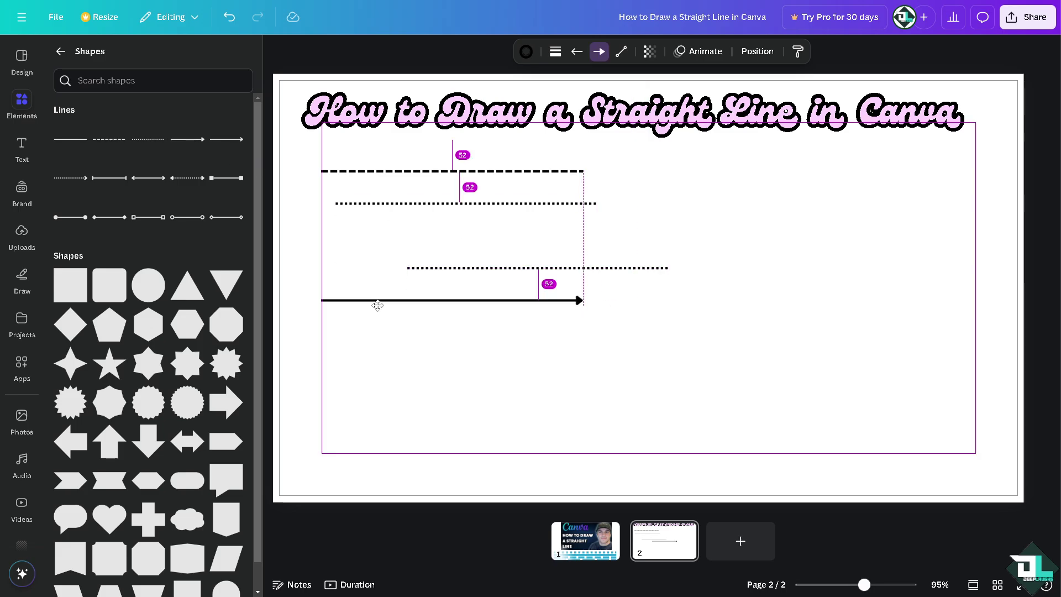
Step: Stretch the arrow across the page and add a bar-ended line stretched beneath it
left_click_drag(378, 306, 377, 305)
left_click_drag(583, 300, 991, 287)
left_click(188, 178)
left_click(109, 178)
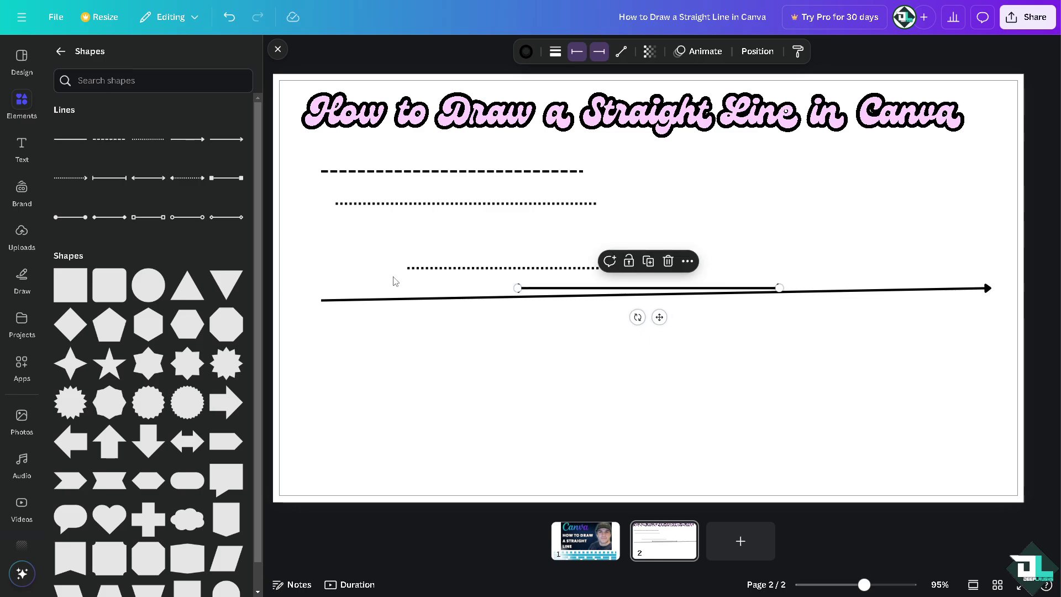
left_click_drag(566, 290, 370, 338)
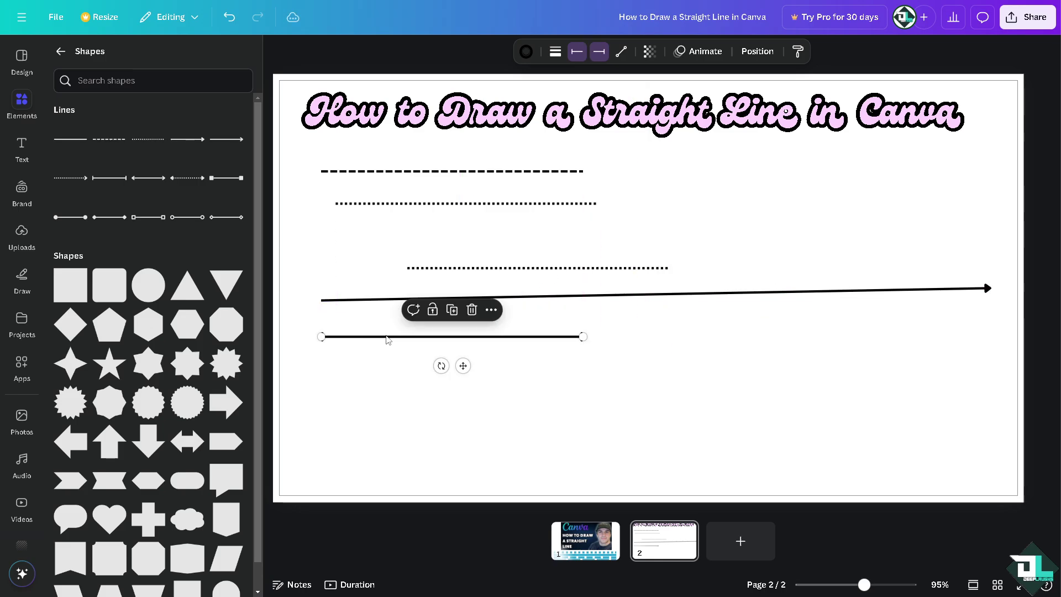
left_click_drag(583, 337, 991, 320)
Step: Add filled-square, hollow-square and hollow-circle ended lines below, lengthening them to the right
left_click(230, 177)
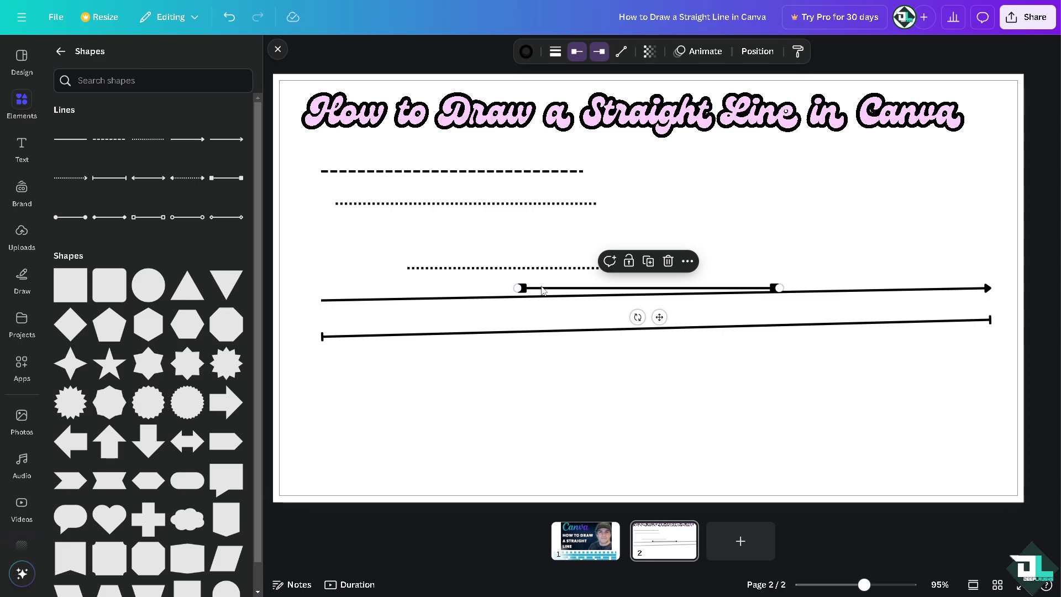
left_click_drag(543, 290, 358, 359)
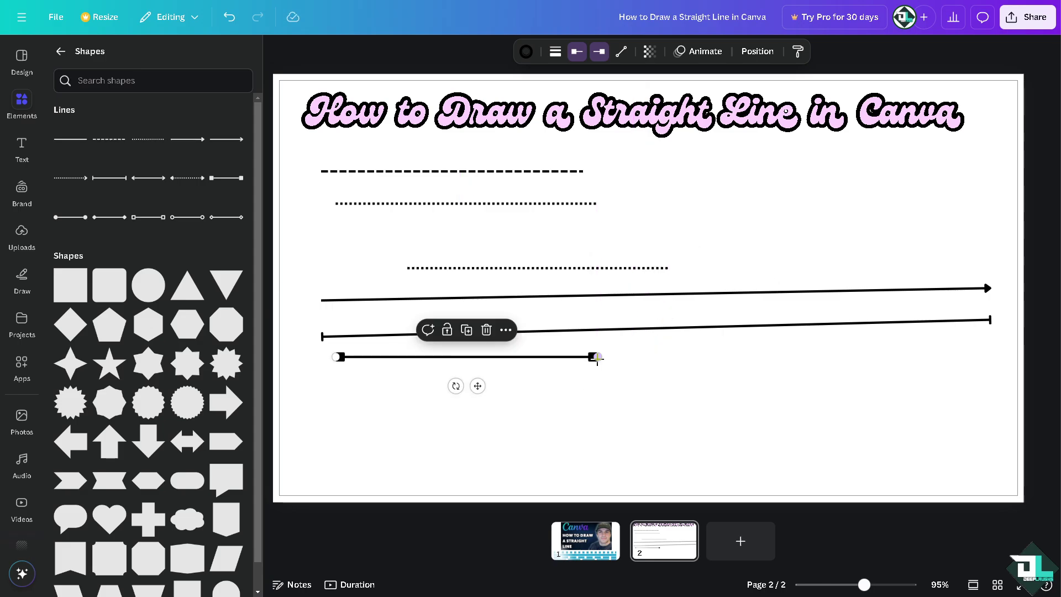
left_click_drag(597, 358, 909, 357)
left_click(148, 217)
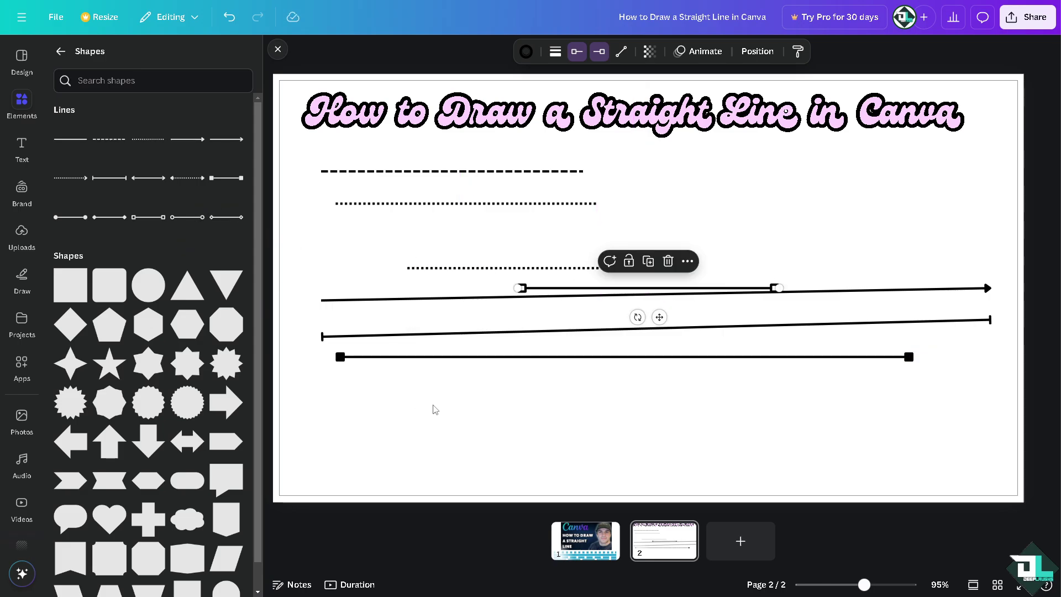
left_click_drag(572, 290, 407, 383)
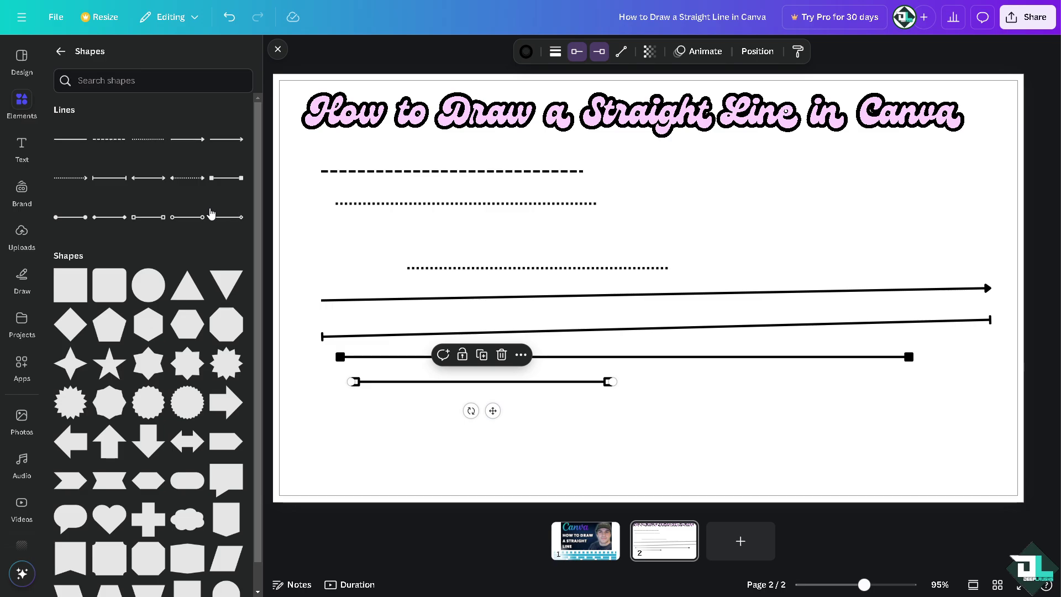
left_click(194, 217)
left_click_drag(602, 295, 392, 413)
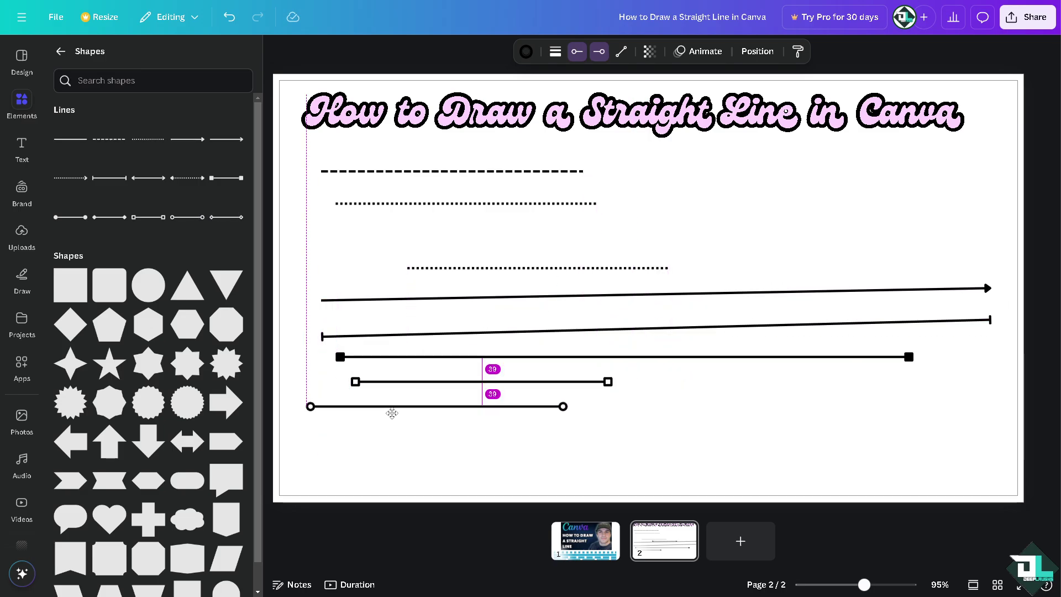
left_click_drag(562, 406, 760, 395)
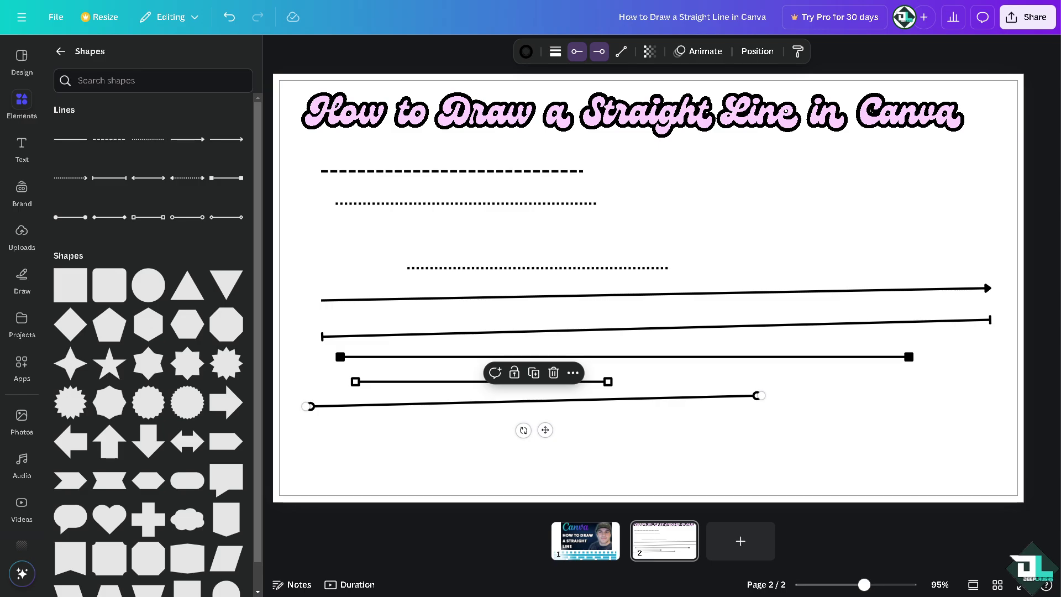
Step: Play the design as a full-screen presentation starting from page 1's blue-line thumbnail
left_click(585, 539)
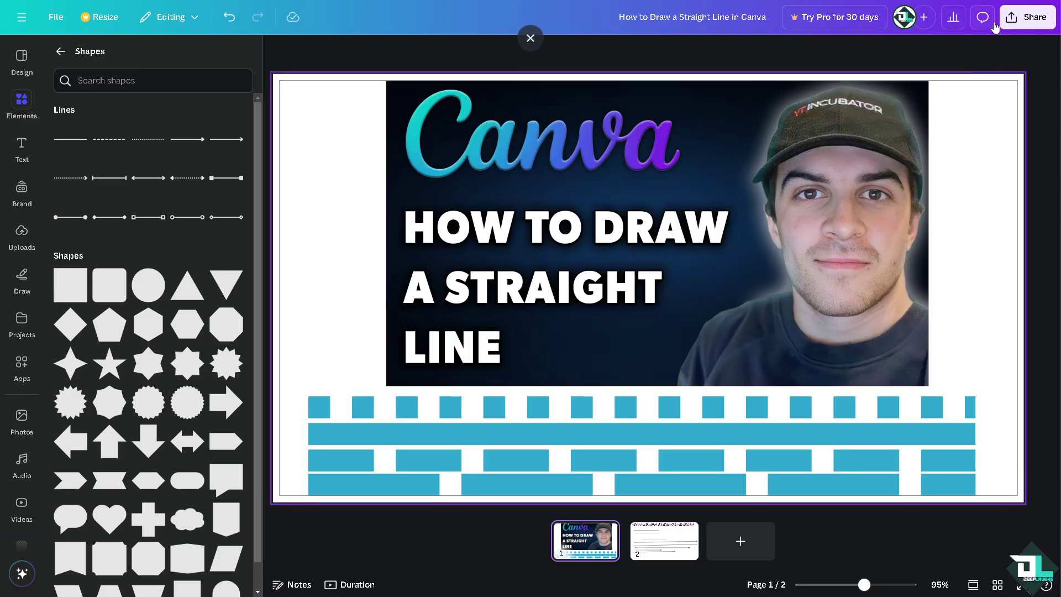
left_click(1019, 584)
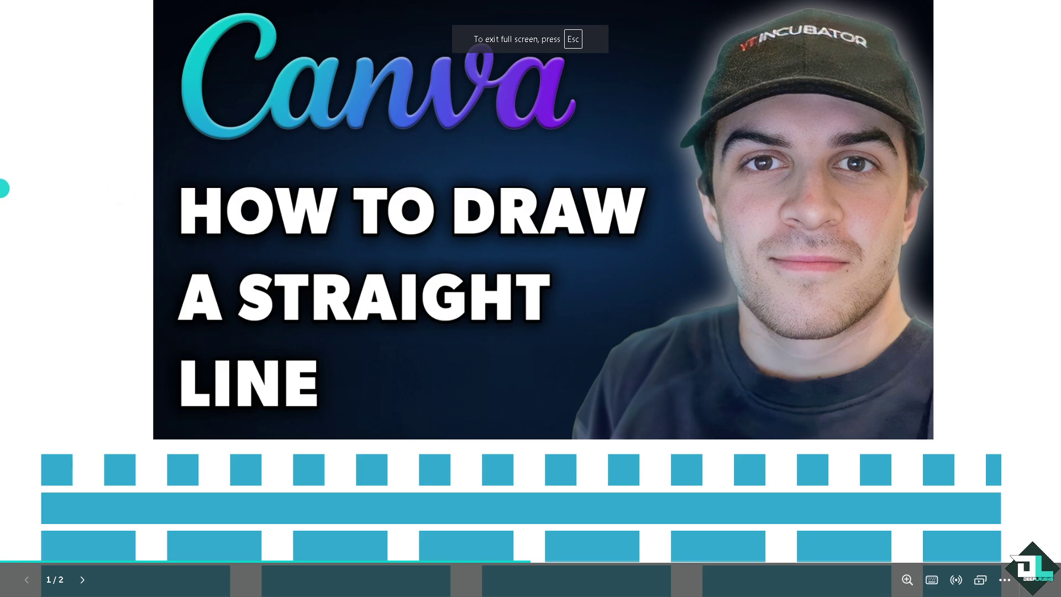